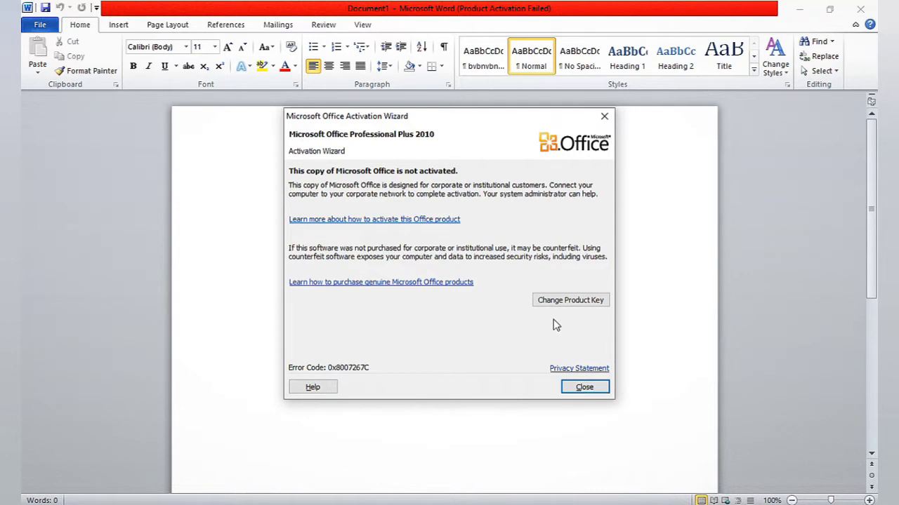
- Dismiss the activation wizard and set the blank document to Narrow margins and A4 paper size
{"action": "left_click", "coordinate": [584, 388]}
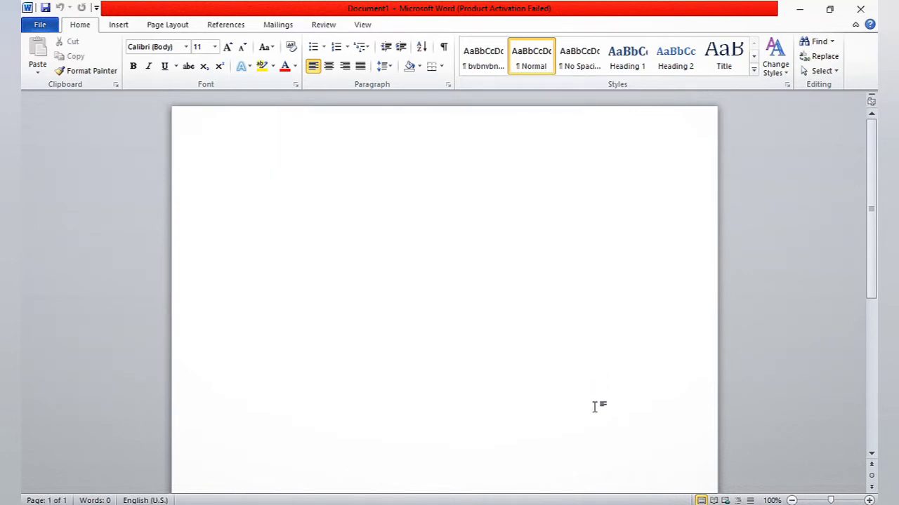
{"action": "left_click", "coordinate": [158, 26]}
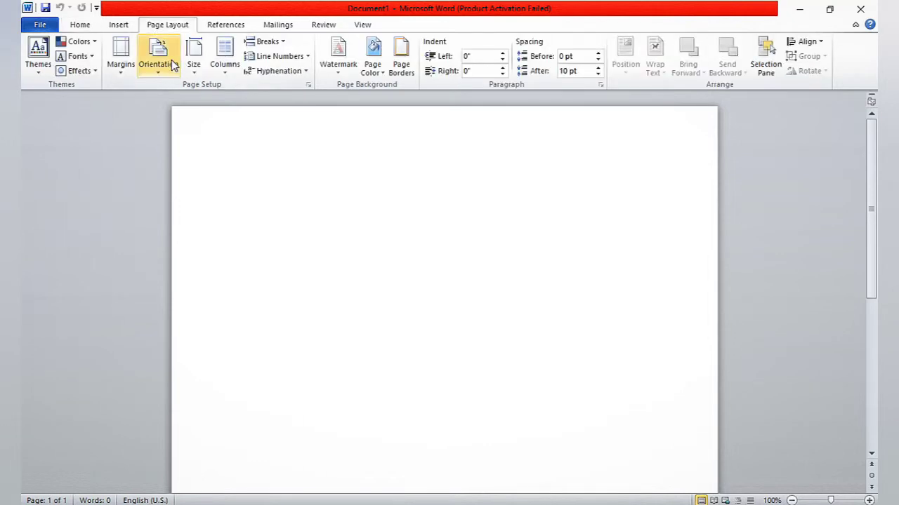
{"action": "left_click", "coordinate": [121, 56]}
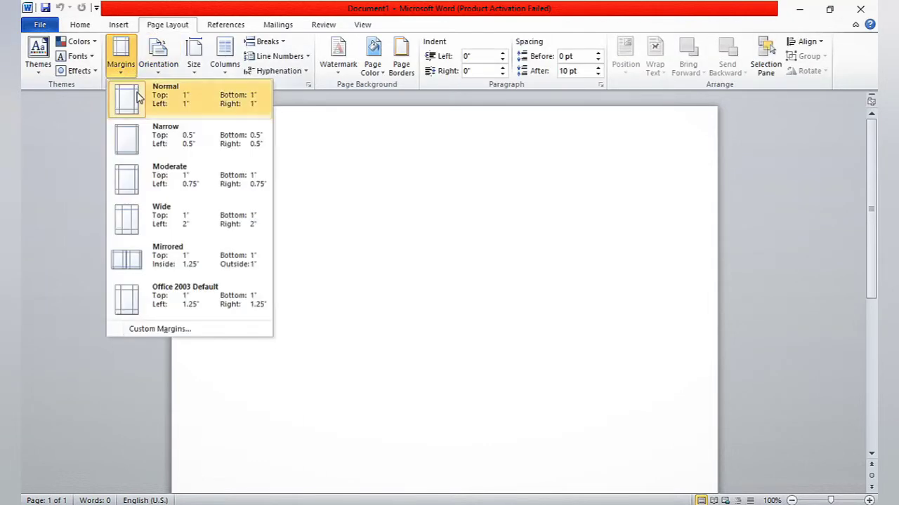
{"action": "left_click", "coordinate": [140, 137]}
{"action": "left_click", "coordinate": [193, 57]}
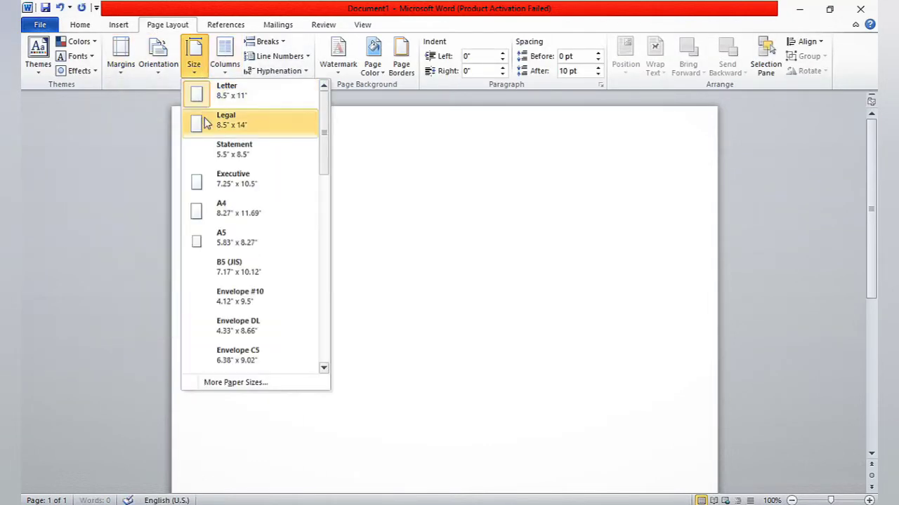
{"action": "left_click", "coordinate": [234, 212]}
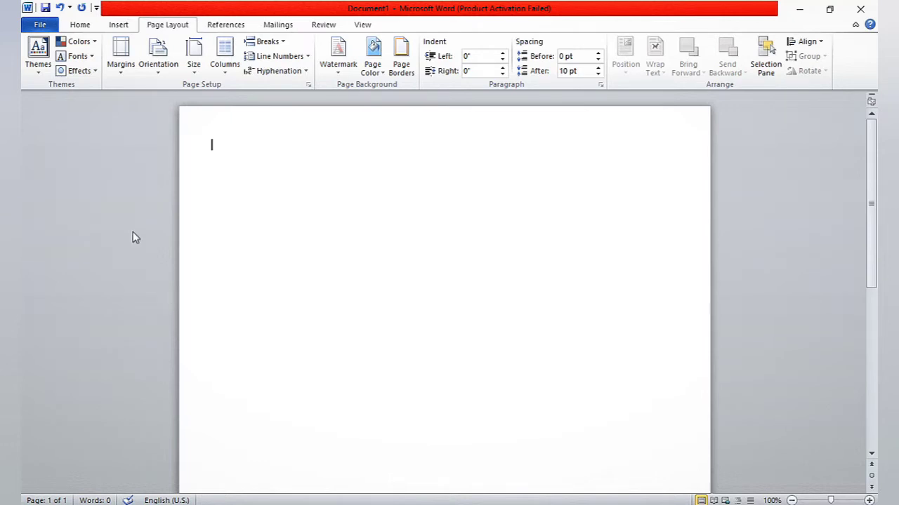
- Insert the picture 20220103_091731 from the Desktop folder and rotate it right 90°
{"action": "left_click", "coordinate": [121, 26]}
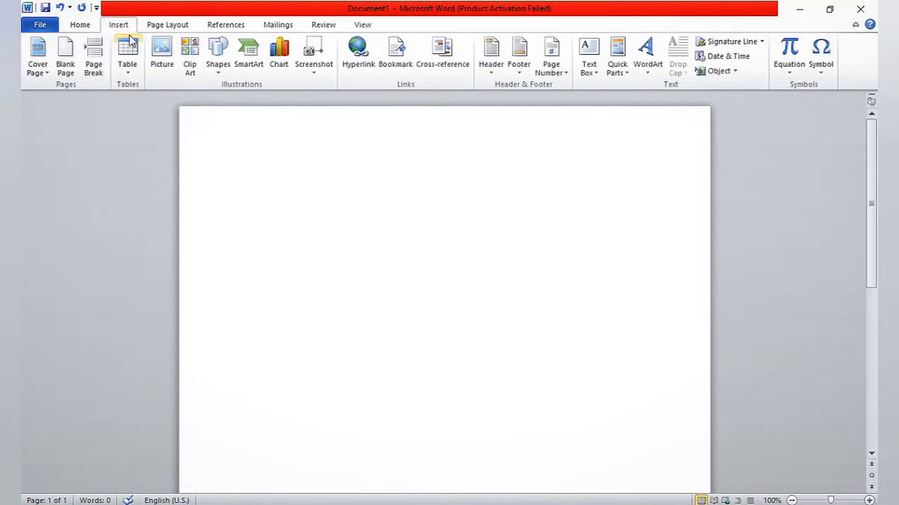
{"action": "left_click", "coordinate": [162, 66]}
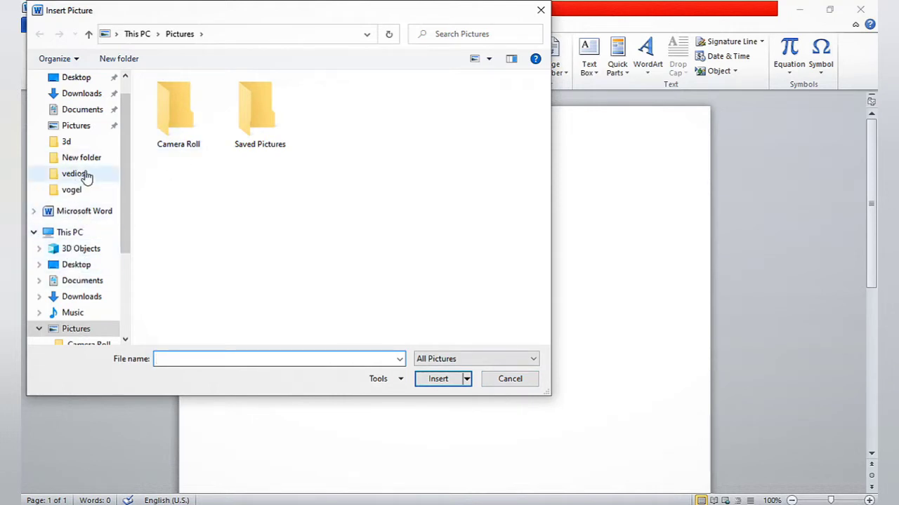
{"action": "left_click", "coordinate": [79, 78]}
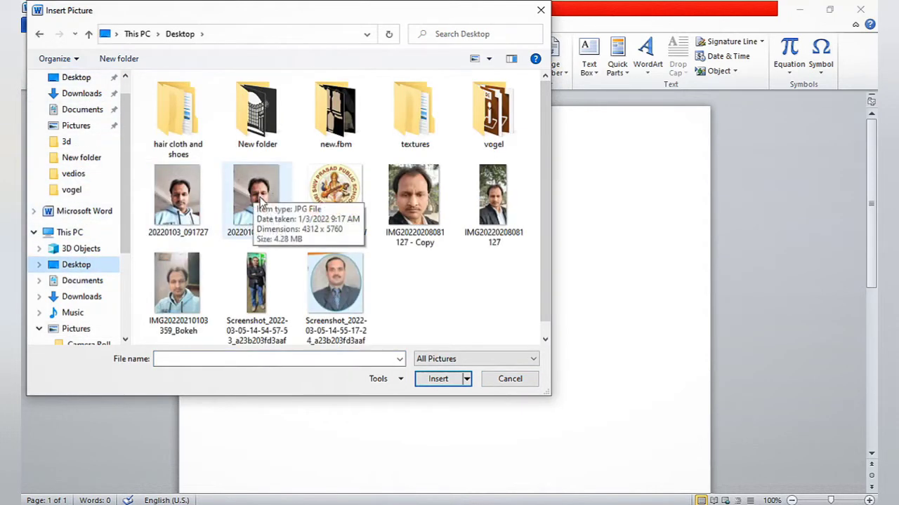
{"action": "left_click", "coordinate": [274, 228]}
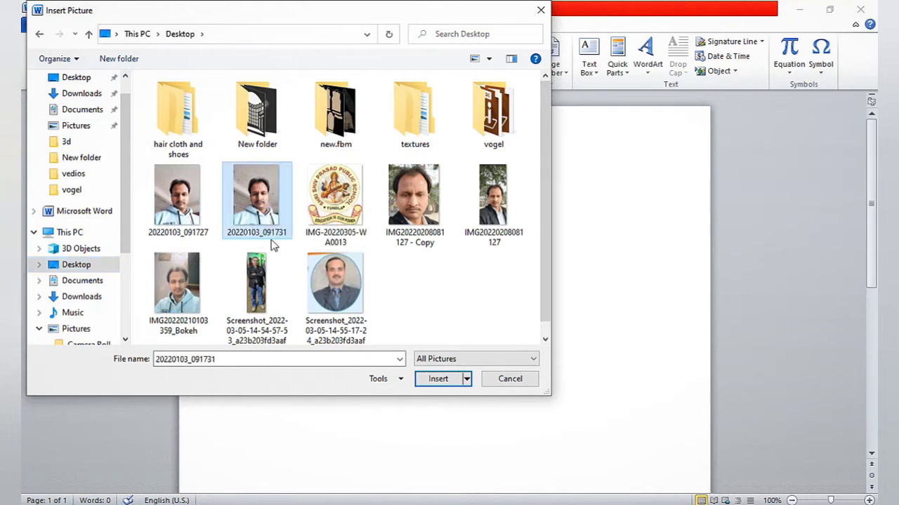
{"action": "left_click", "coordinate": [445, 382]}
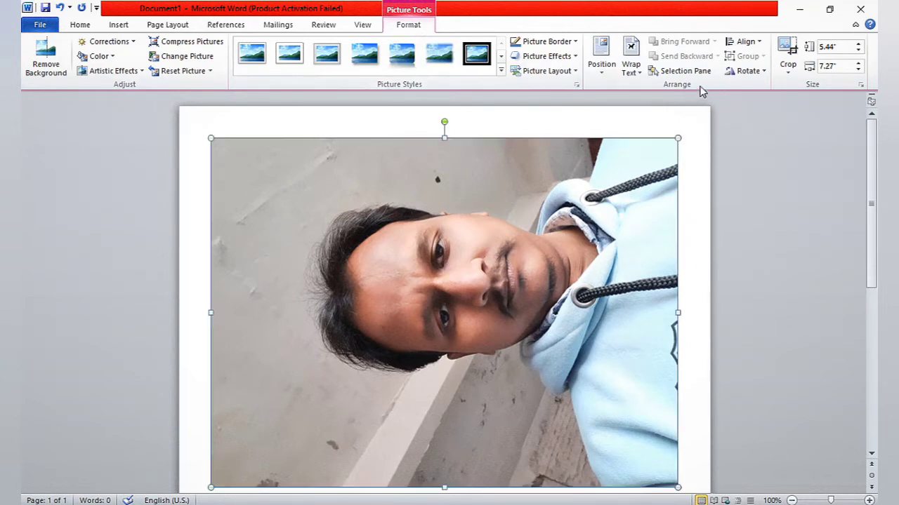
{"action": "left_click", "coordinate": [763, 72]}
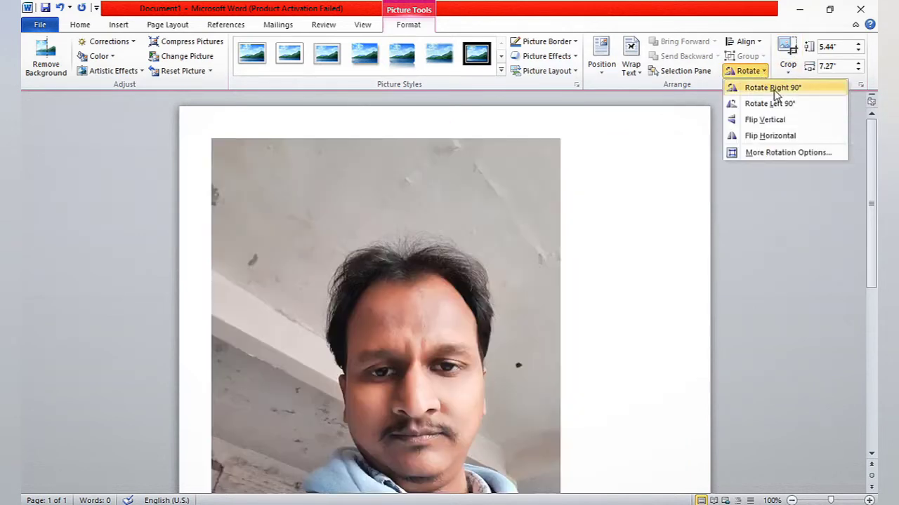
{"action": "left_click", "coordinate": [774, 90]}
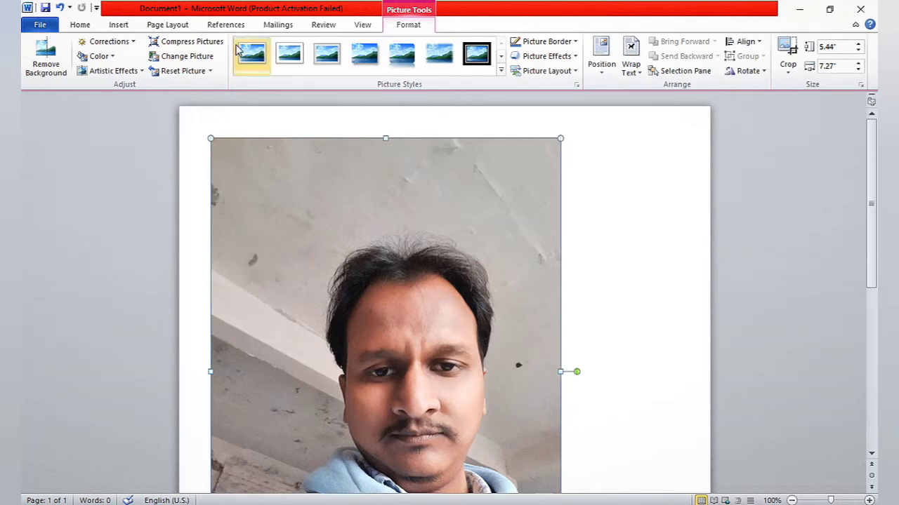
{"action": "left_click", "coordinate": [119, 26]}
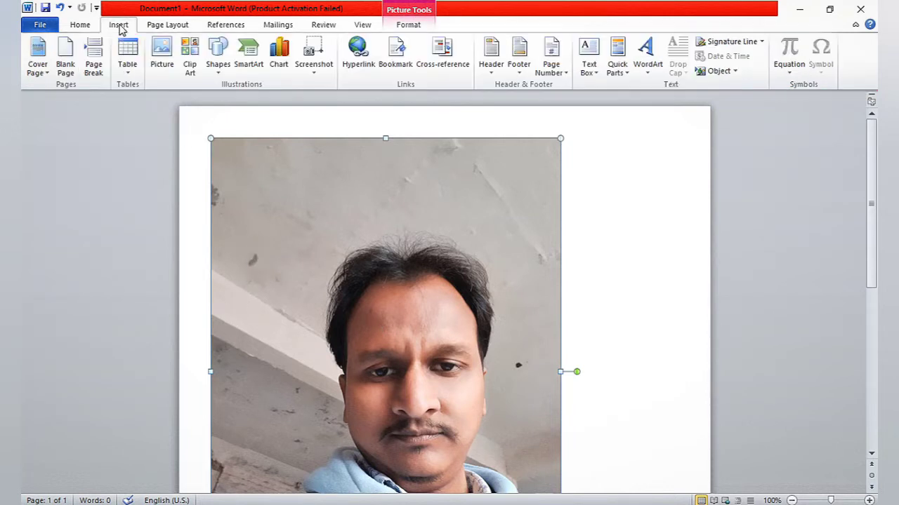
{"action": "left_click", "coordinate": [163, 60]}
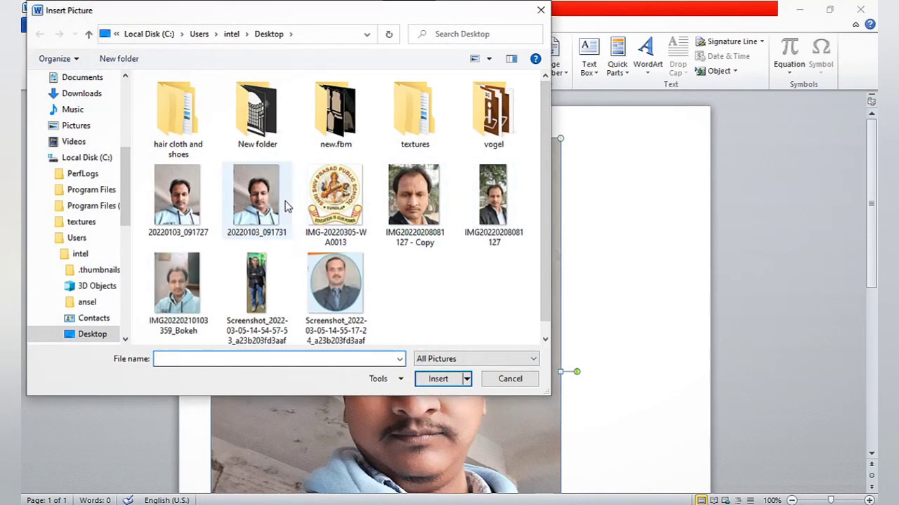
{"action": "left_click", "coordinate": [285, 219]}
{"action": "left_click_drag", "start_coordinate": [284, 214], "coordinate": [609, 305]}
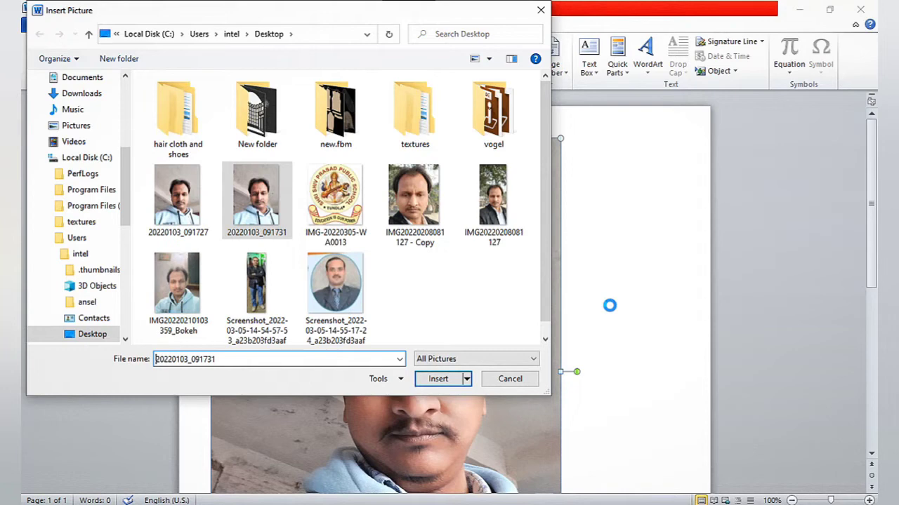
{"action": "left_click", "coordinate": [513, 379]}
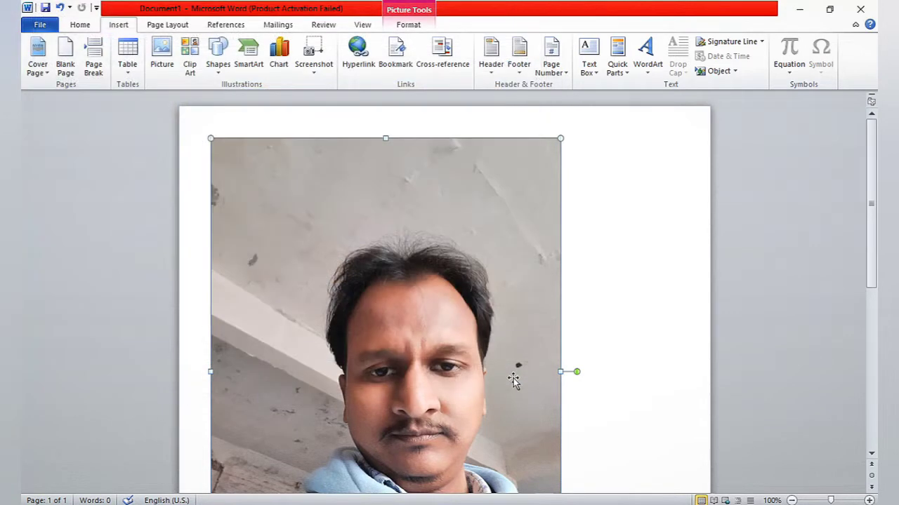
- Delete the rotated picture from the page
{"action": "scroll", "coordinate": [531, 345], "scroll_direction": "down", "scroll_amount": 4}
{"action": "scroll", "coordinate": [532, 344], "scroll_direction": "down", "scroll_amount": 7}
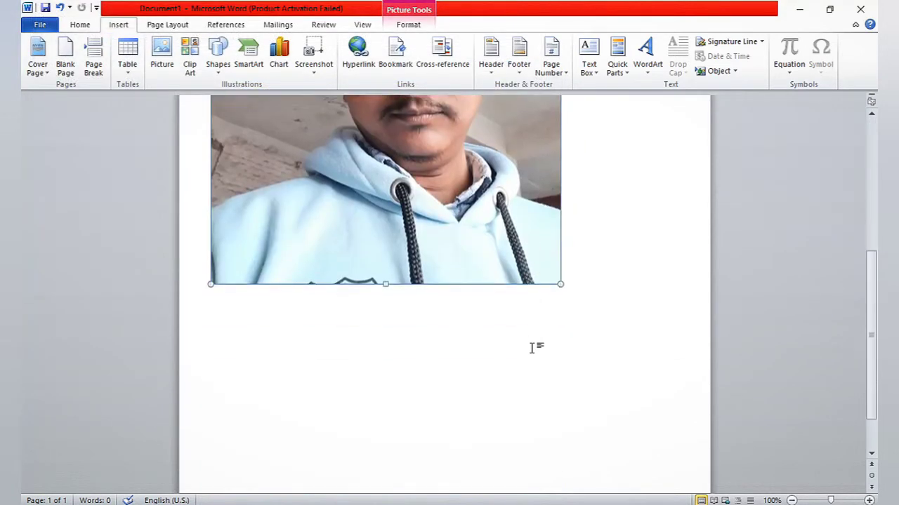
{"action": "scroll", "coordinate": [531, 353], "scroll_direction": "up", "scroll_amount": 5}
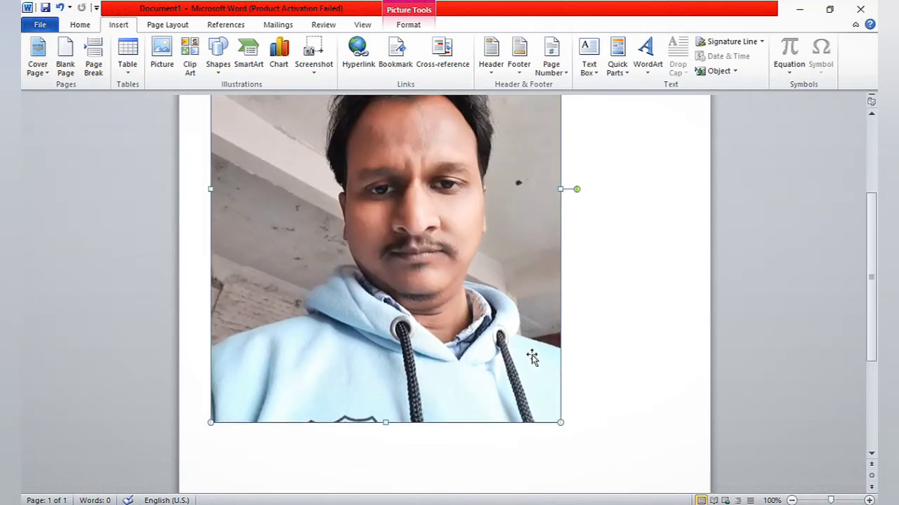
{"action": "key", "text": "Delete"}
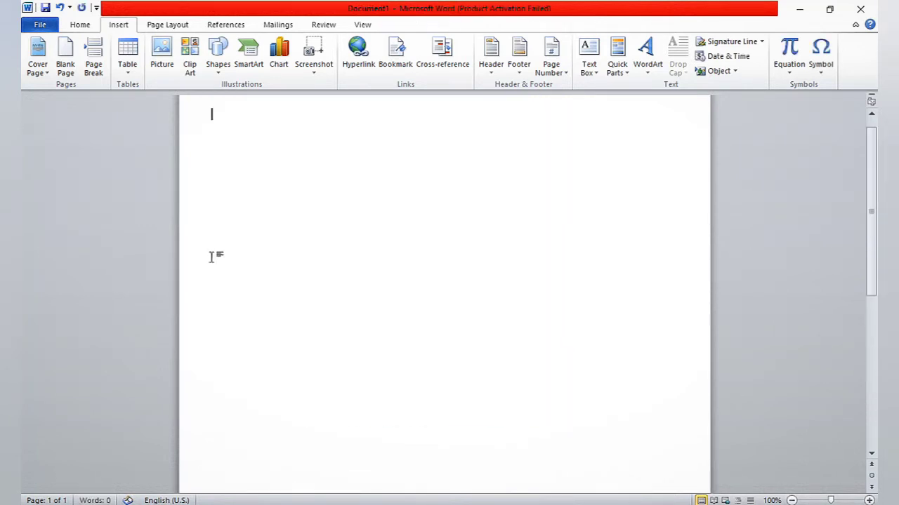
{"action": "left_click", "coordinate": [165, 57]}
{"action": "left_click_drag", "start_coordinate": [272, 223], "coordinate": [622, 374]}
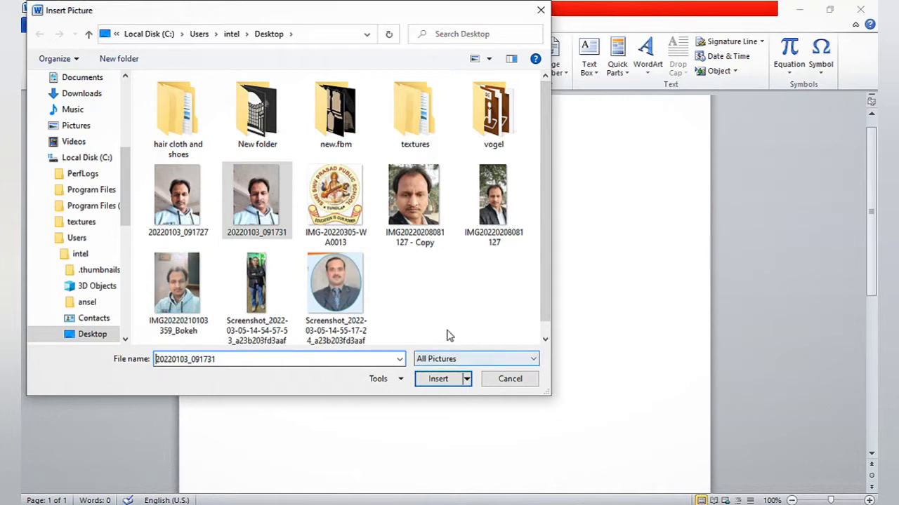
{"action": "left_click", "coordinate": [510, 378]}
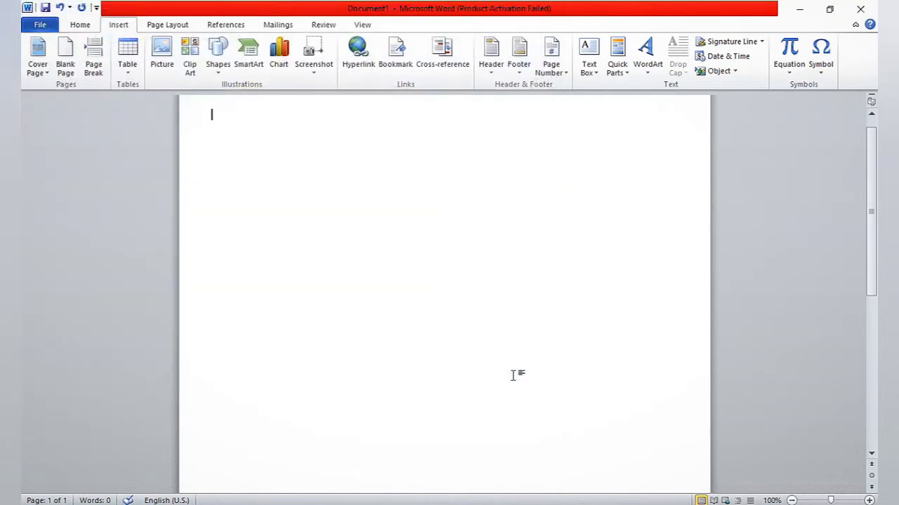
- Copy the picture file 20220103_091731 from the Desktop folder in the picture browser and paste it into the document
{"action": "left_click", "coordinate": [167, 65]}
{"action": "left_click", "coordinate": [256, 201]}
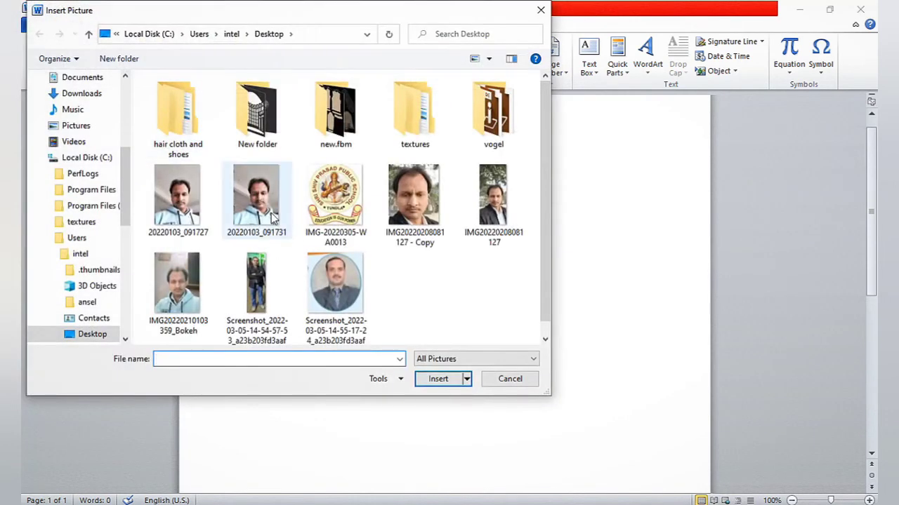
{"action": "right_click", "coordinate": [270, 224]}
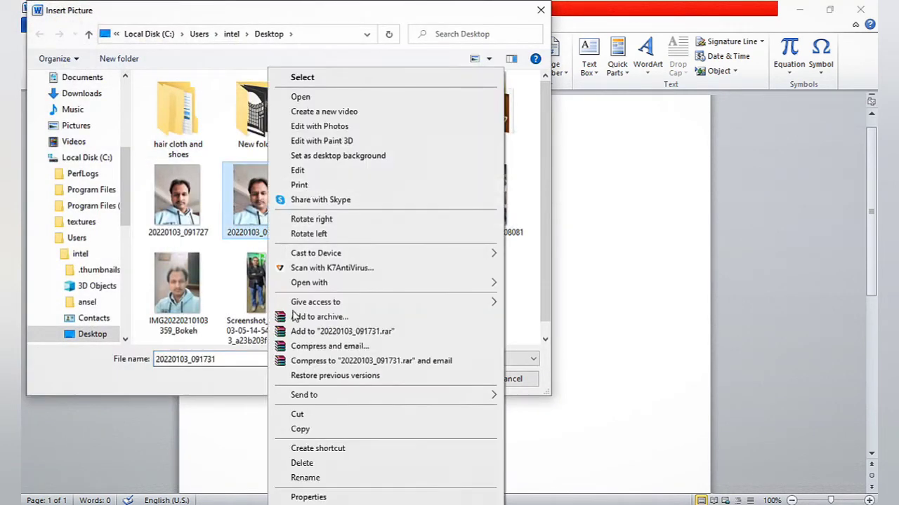
{"action": "left_click", "coordinate": [301, 431]}
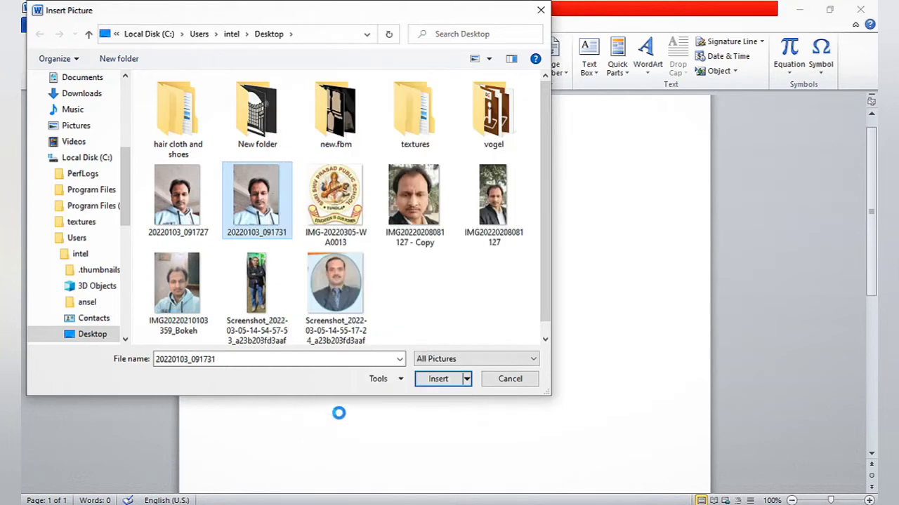
{"action": "left_click", "coordinate": [510, 379]}
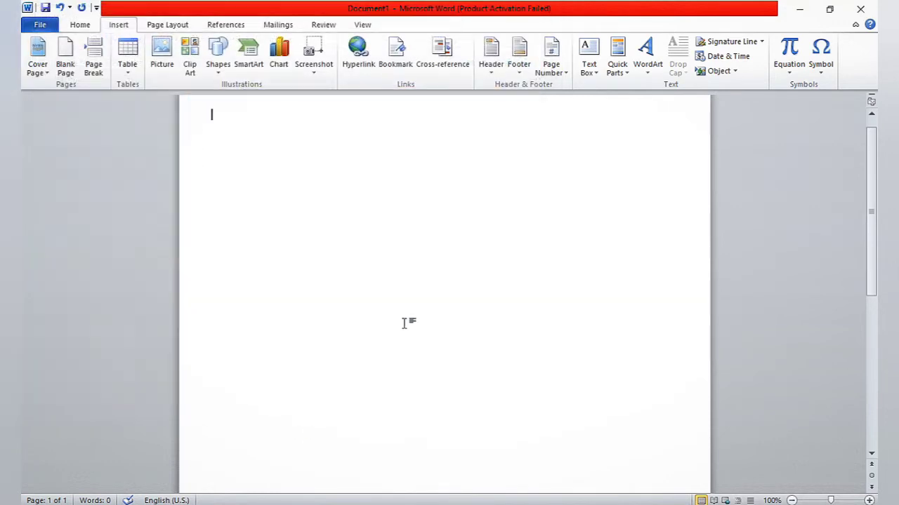
{"action": "right_click", "coordinate": [404, 324]}
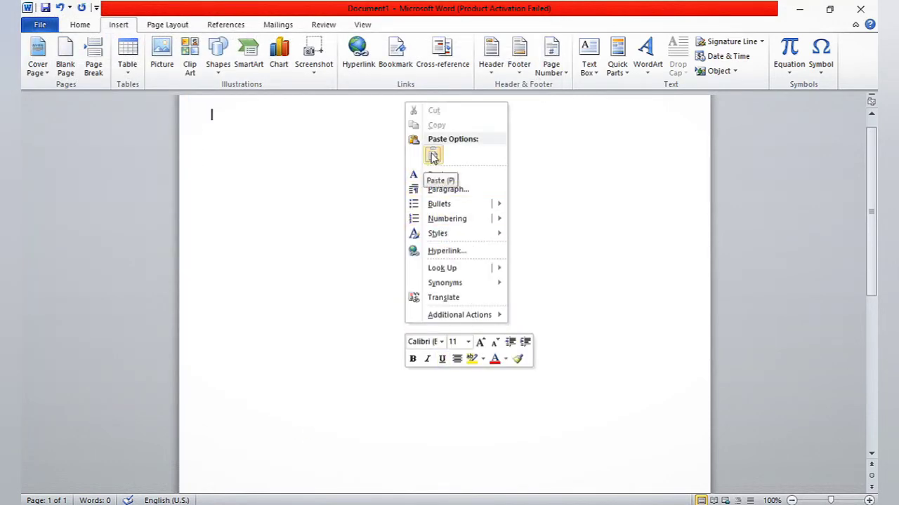
{"action": "left_click", "coordinate": [434, 155]}
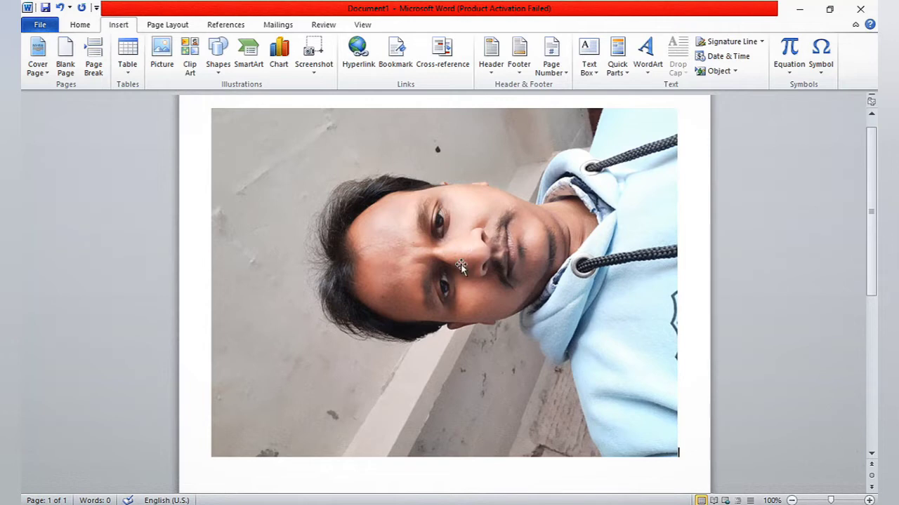
- Rotate the pasted picture right 90° and delete it from the page
{"action": "left_click", "coordinate": [461, 267]}
{"action": "left_click", "coordinate": [730, 72]}
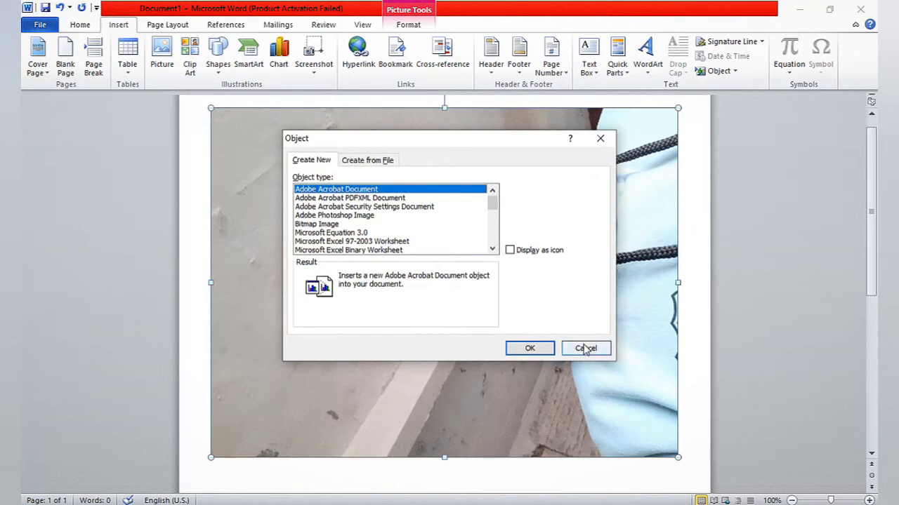
{"action": "left_click", "coordinate": [582, 347]}
{"action": "left_click", "coordinate": [426, 24]}
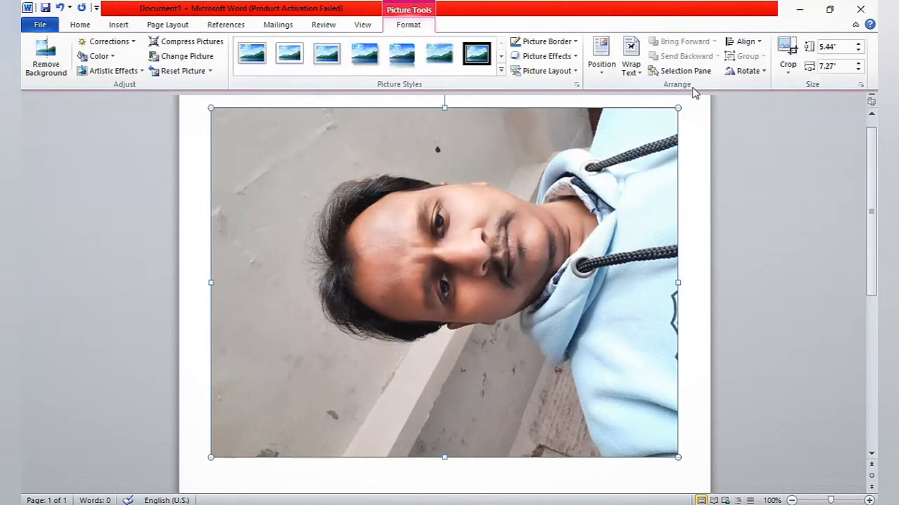
{"action": "left_click", "coordinate": [748, 71]}
{"action": "key", "text": "Escape"}
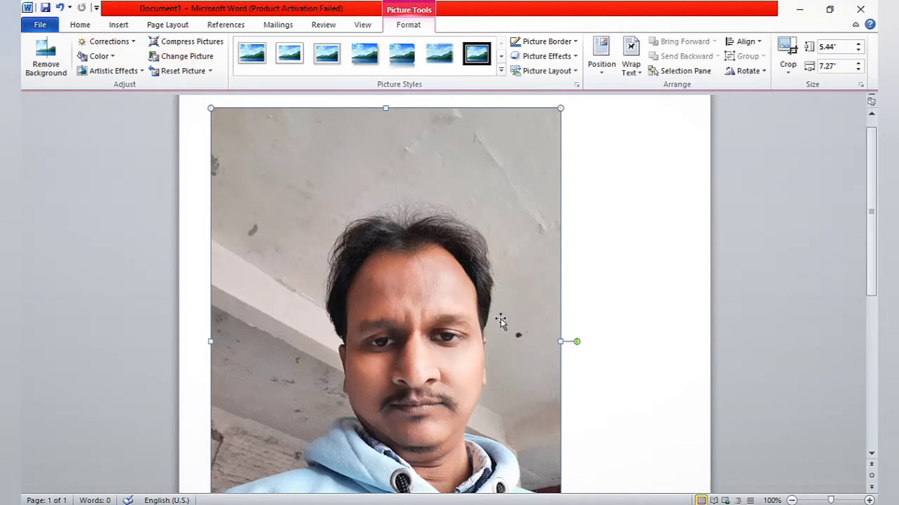
{"action": "key", "text": "Delete"}
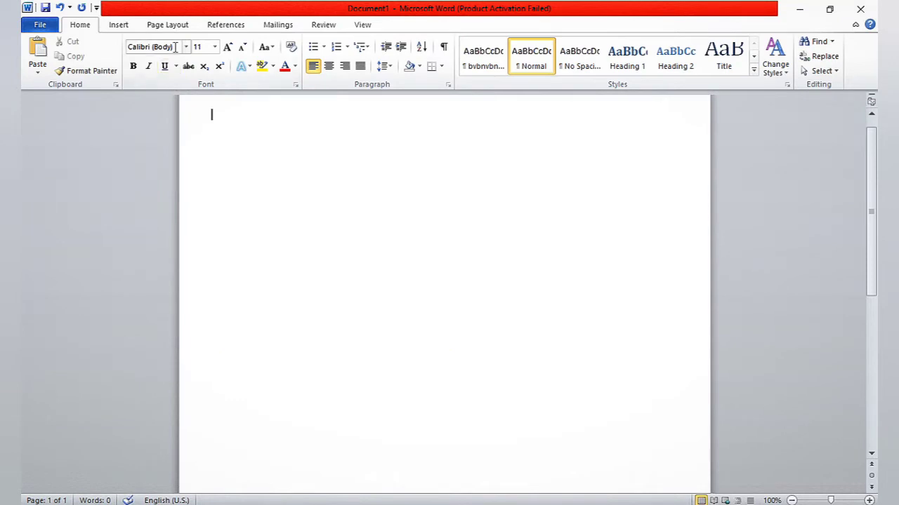
- Search the clip art collection for "computer" across all media file types and browse the resulting images
{"action": "left_click", "coordinate": [120, 27]}
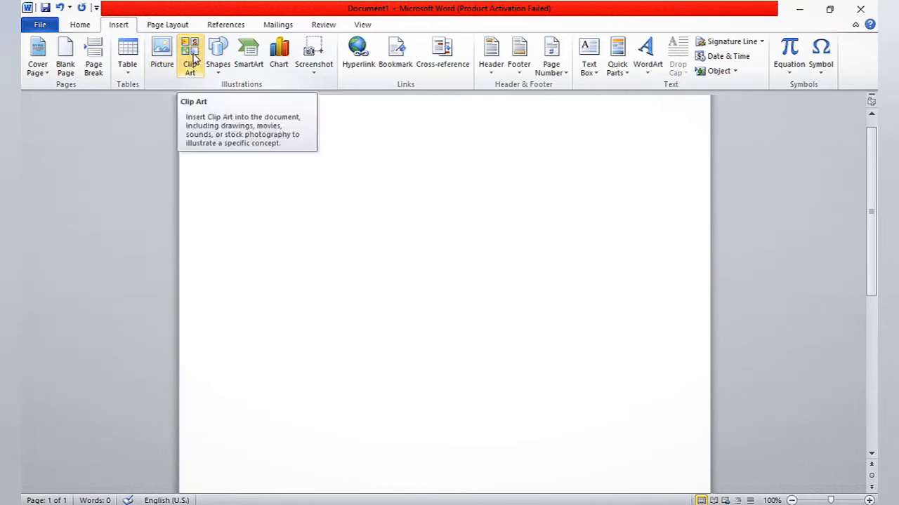
{"action": "left_click", "coordinate": [192, 58]}
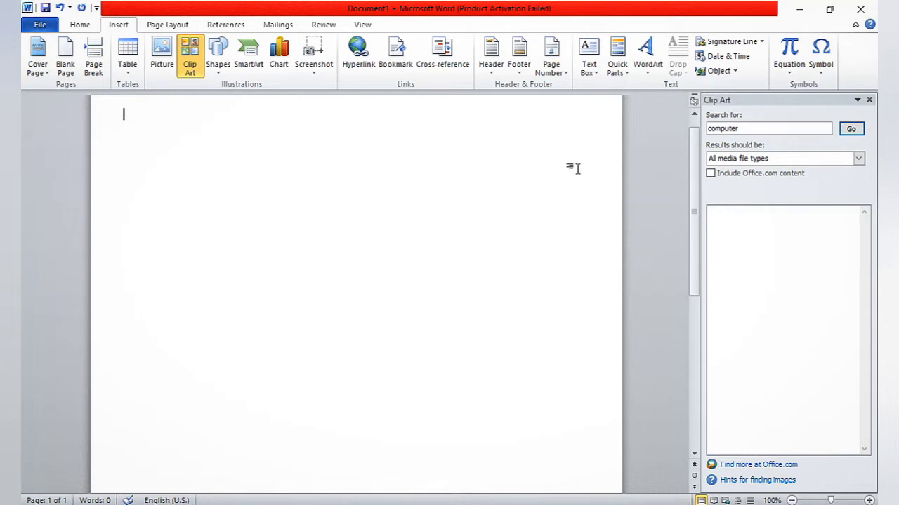
{"action": "left_click", "coordinate": [766, 127]}
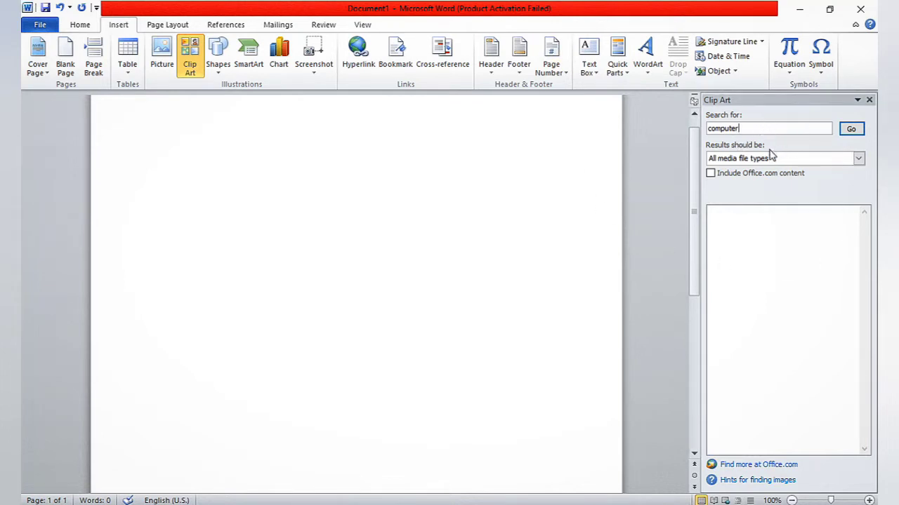
{"action": "left_click", "coordinate": [852, 130]}
{"action": "scroll", "coordinate": [776, 307], "scroll_direction": "down", "scroll_amount": 5}
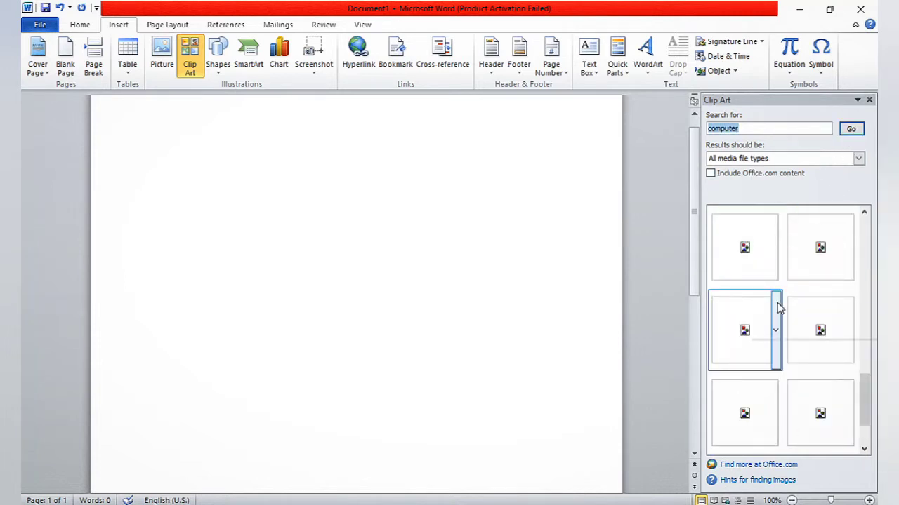
- Insert the blue computer clip art from the search results and paste a copied second instance beside it
{"action": "scroll", "coordinate": [778, 309], "scroll_direction": "up", "scroll_amount": 3}
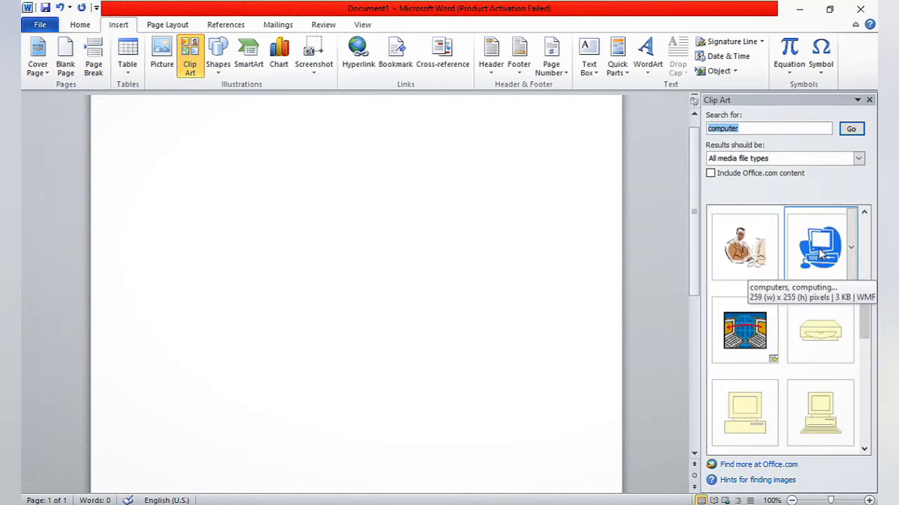
{"action": "left_click_drag", "start_coordinate": [819, 248], "coordinate": [497, 273]}
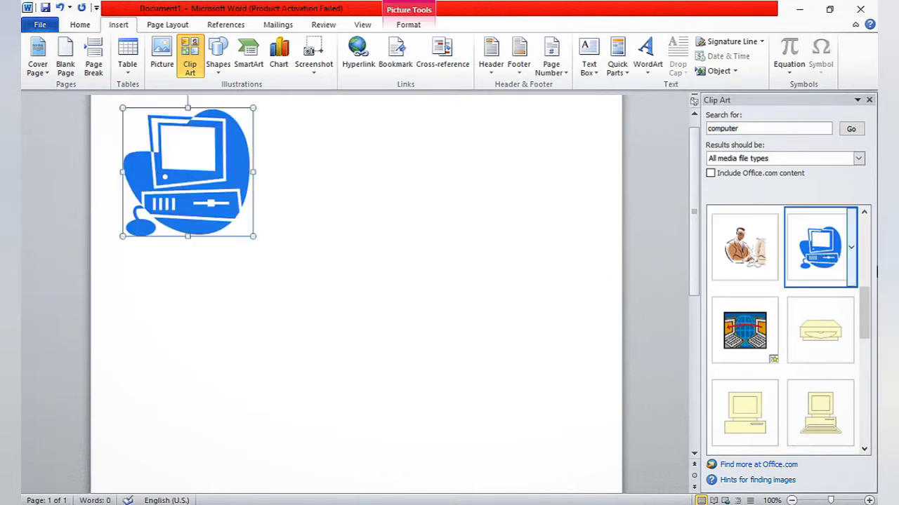
{"action": "left_click", "coordinate": [853, 250]}
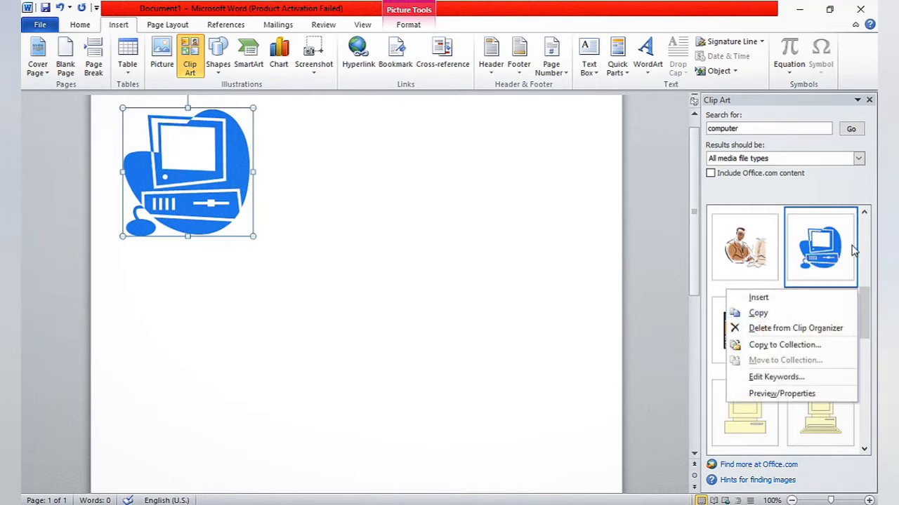
{"action": "left_click", "coordinate": [758, 313]}
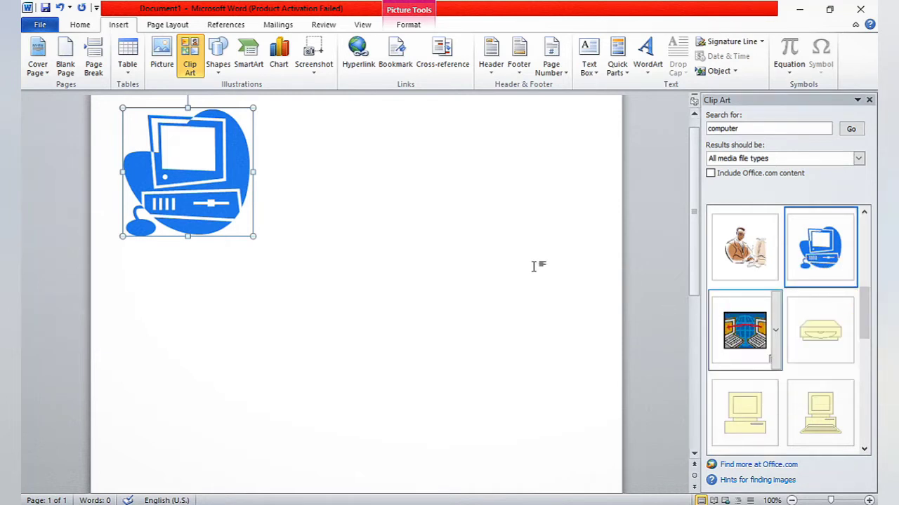
{"action": "right_click", "coordinate": [464, 235]}
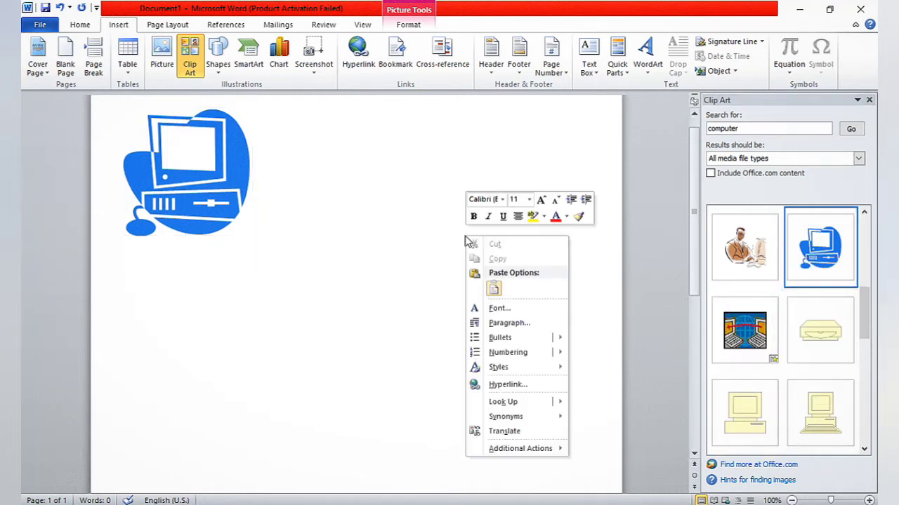
{"action": "left_click", "coordinate": [494, 288]}
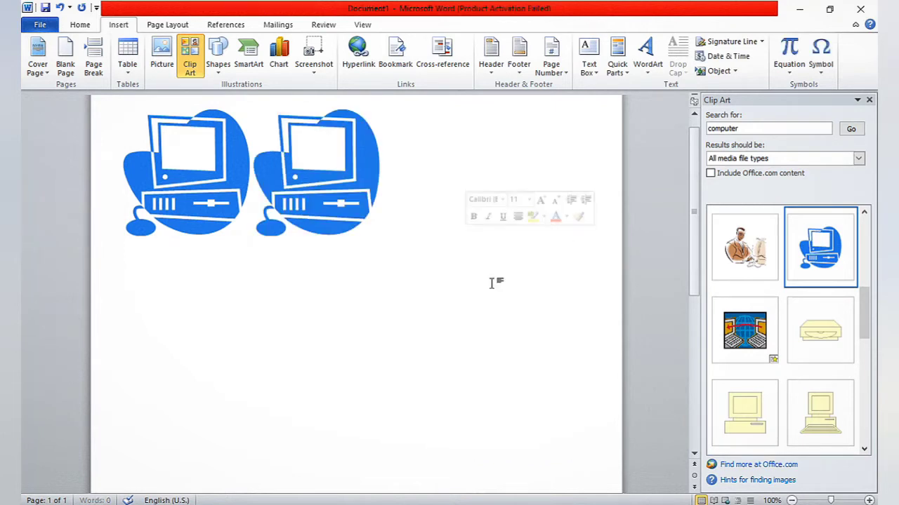
- Insert a third instance of the blue computer clip art and close the Clip Art pane
{"action": "left_click", "coordinate": [851, 247]}
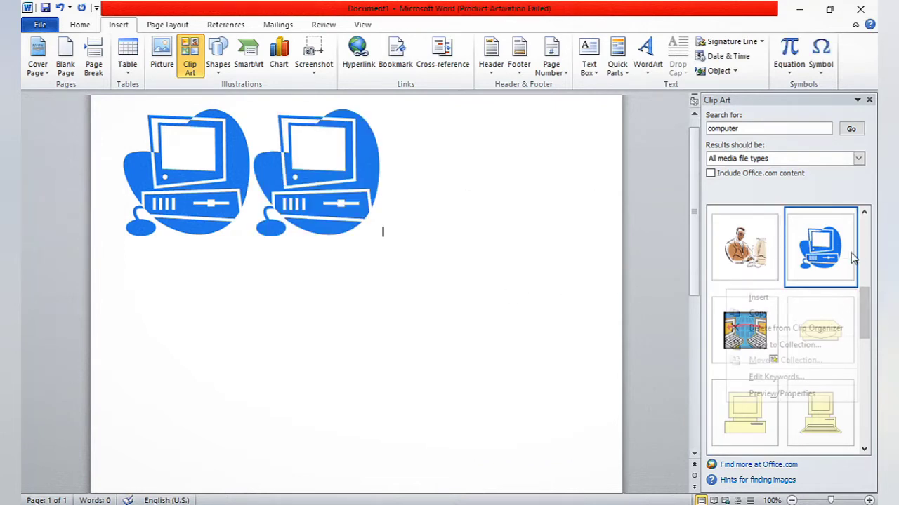
{"action": "left_click", "coordinate": [748, 295]}
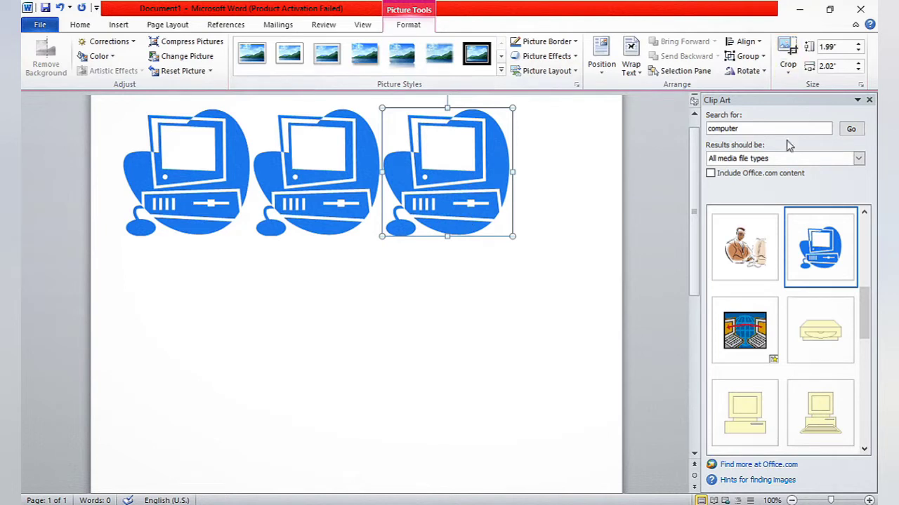
{"action": "left_click", "coordinate": [869, 100]}
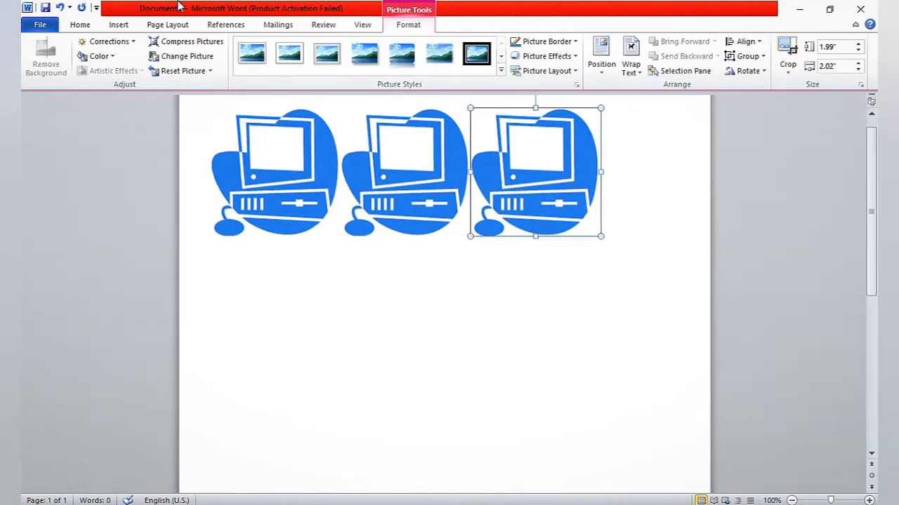
- Insert a screen clipping covering most of the desktop, about 3.83" high by 7.27" wide, in place of the third computer clip
{"action": "left_click", "coordinate": [119, 25]}
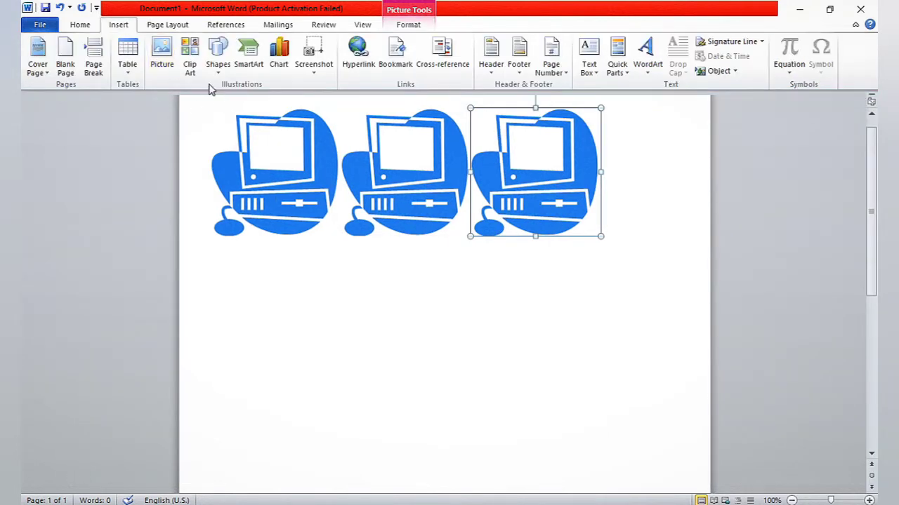
{"action": "left_click", "coordinate": [317, 63]}
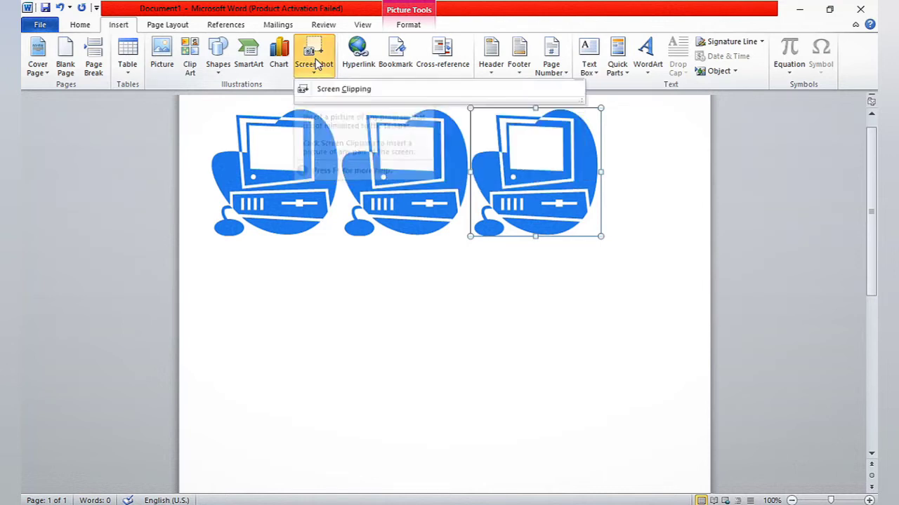
{"action": "left_click", "coordinate": [334, 90]}
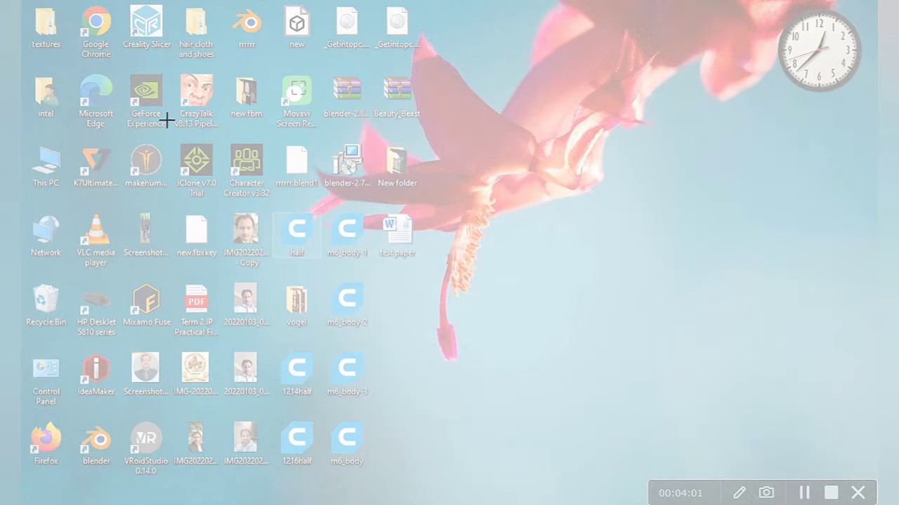
{"action": "left_click_drag", "start_coordinate": [69, 72], "coordinate": [785, 449]}
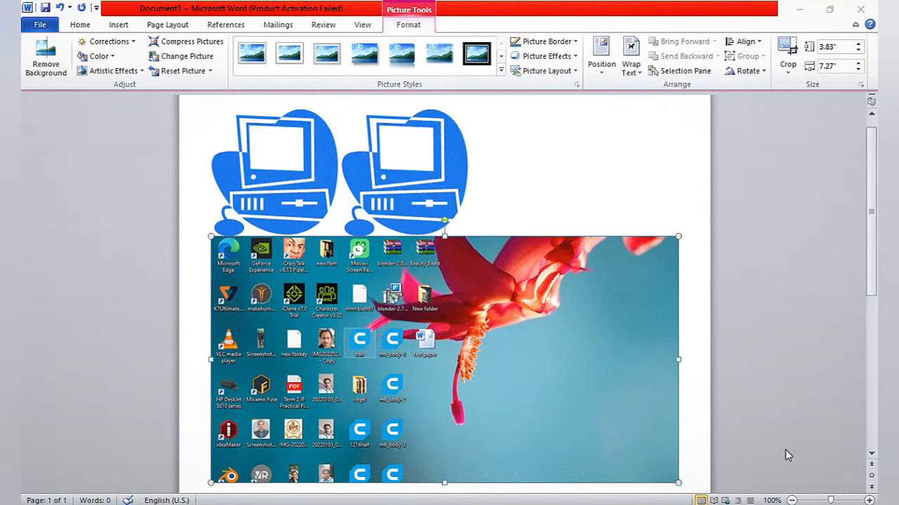
{"action": "scroll", "coordinate": [516, 397], "scroll_direction": "down", "scroll_amount": 4}
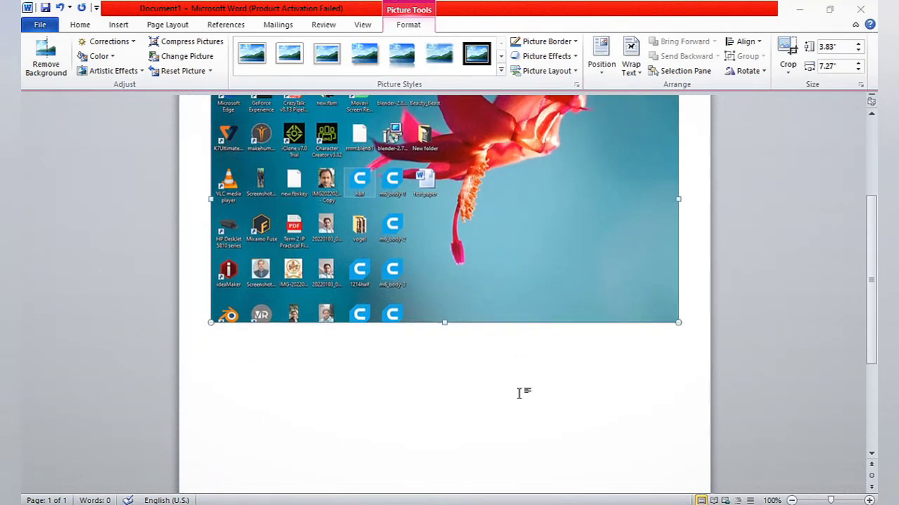
{"action": "scroll", "coordinate": [520, 394], "scroll_direction": "up", "scroll_amount": 2}
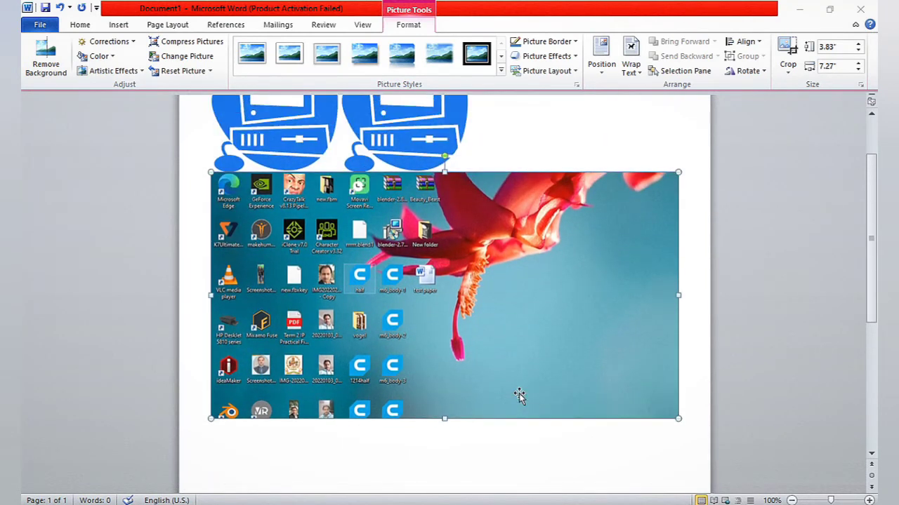
- Cut the desktop screen clipping and both remaining computer clips to empty the page
{"action": "right_click", "coordinate": [476, 335]}
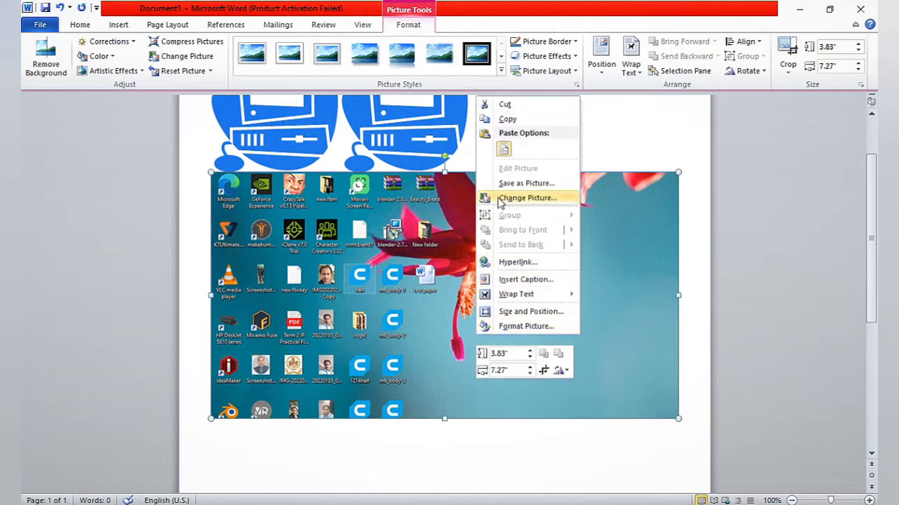
{"action": "left_click", "coordinate": [506, 104]}
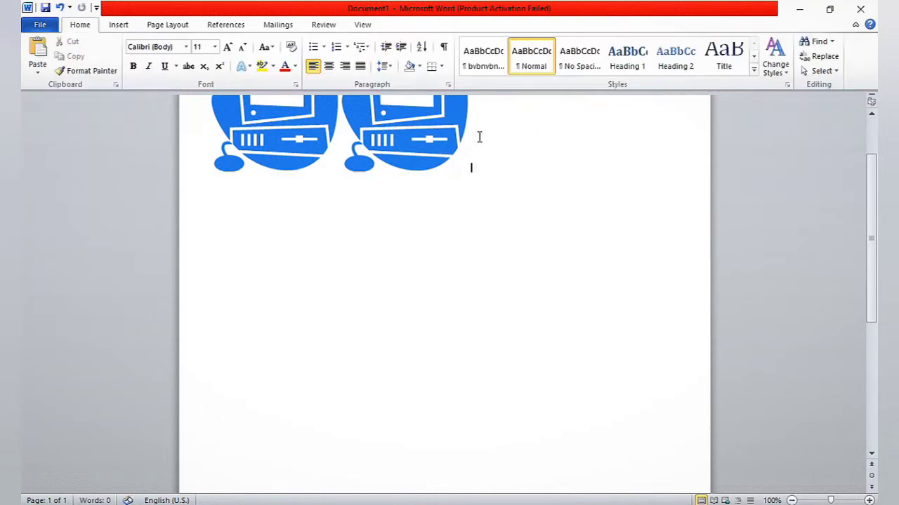
{"action": "right_click", "coordinate": [450, 140]}
{"action": "left_click", "coordinate": [460, 147]}
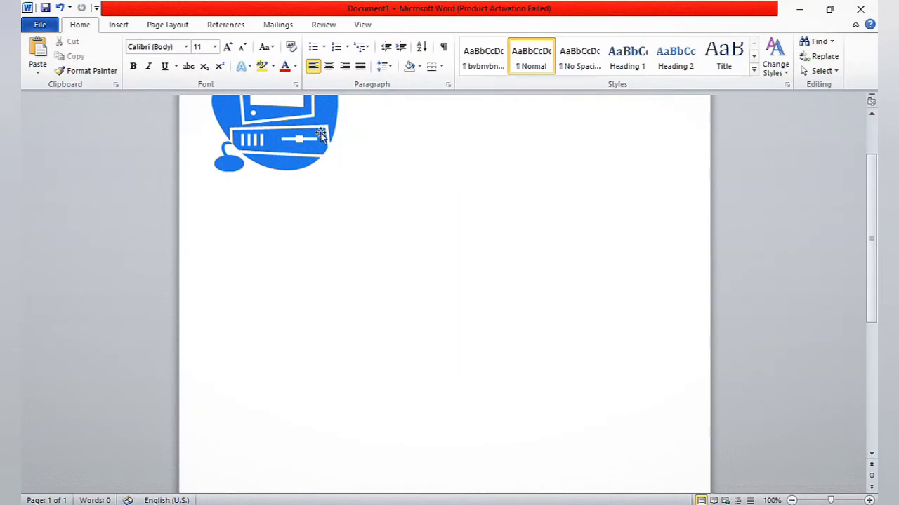
{"action": "right_click", "coordinate": [323, 135]}
{"action": "left_click", "coordinate": [349, 142]}
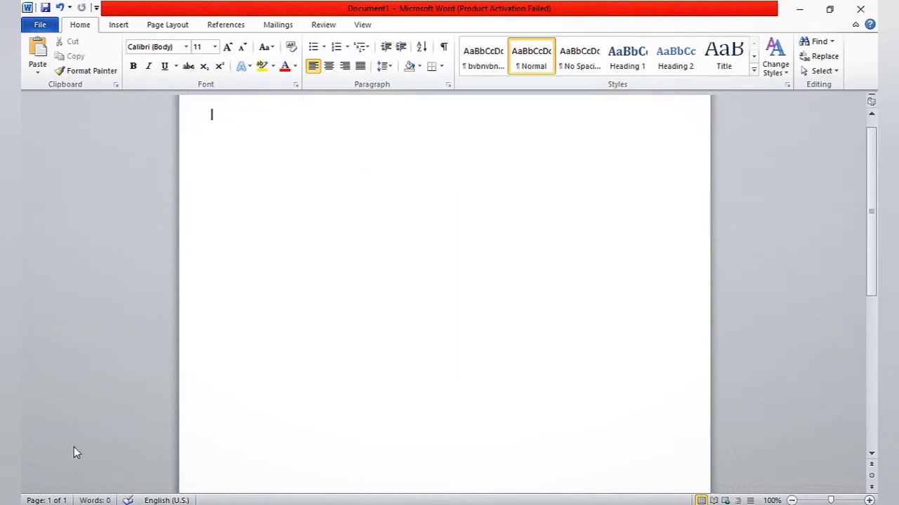
- Insert the picture 20220103_091731 from the Desktop folder and rotate it right 90°
{"action": "left_click", "coordinate": [123, 25]}
{"action": "left_click", "coordinate": [161, 55]}
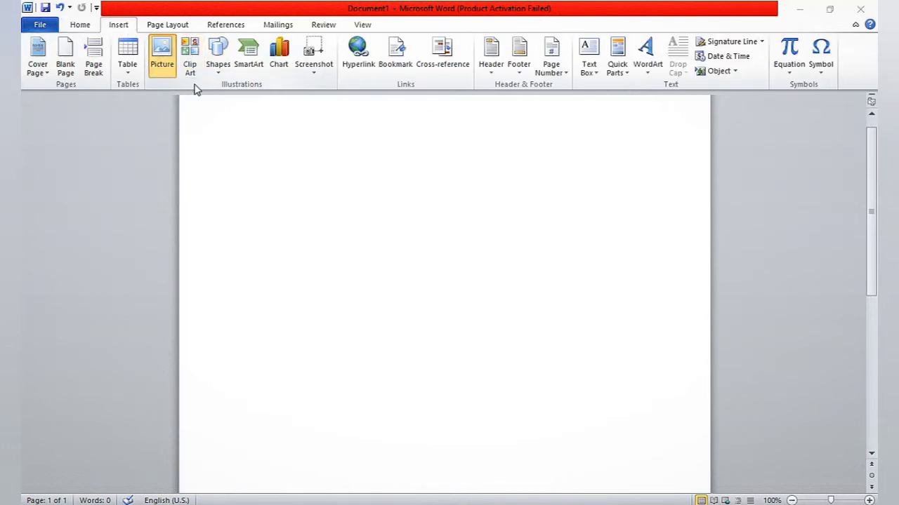
{"action": "left_click", "coordinate": [271, 213]}
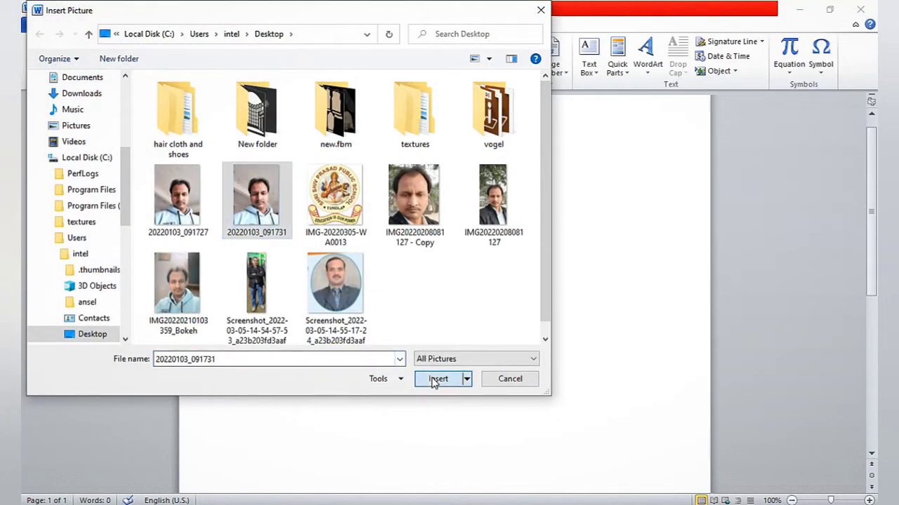
{"action": "left_click", "coordinate": [438, 379]}
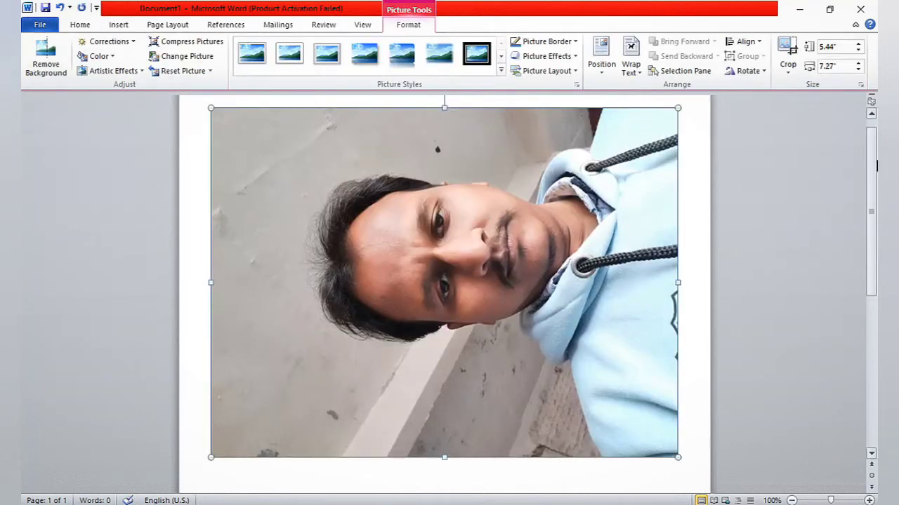
{"action": "left_click", "coordinate": [744, 73]}
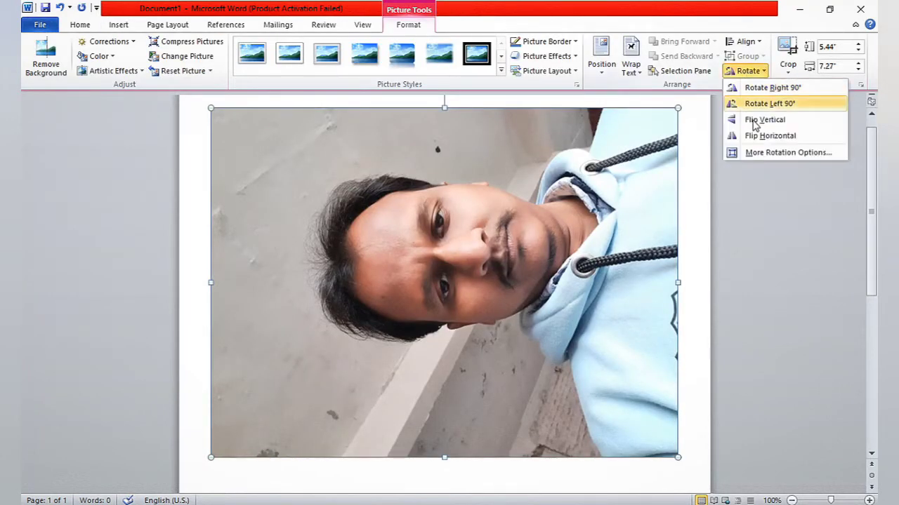
{"action": "left_click", "coordinate": [755, 87]}
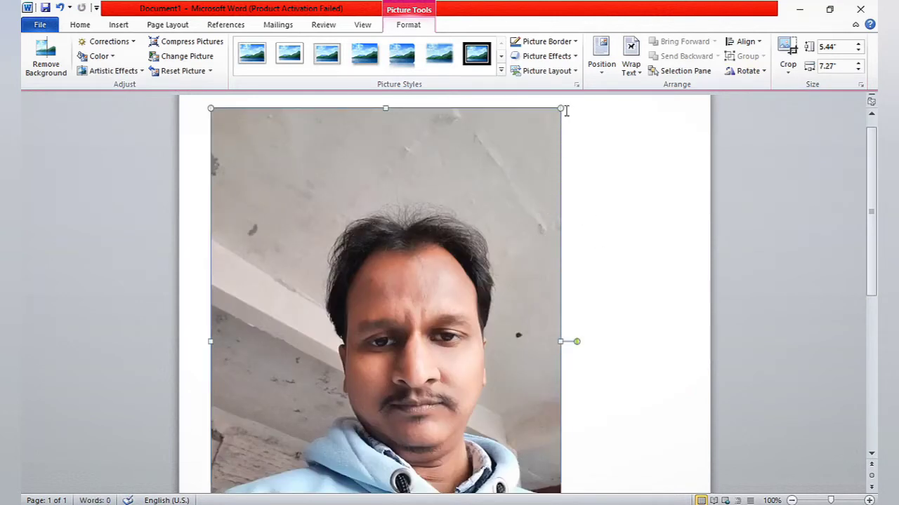
- Shrink the portrait picture proportionally from its corners to a size of about 2.52" by 3.36"
{"action": "scroll", "coordinate": [606, 207], "scroll_direction": "down", "scroll_amount": 3}
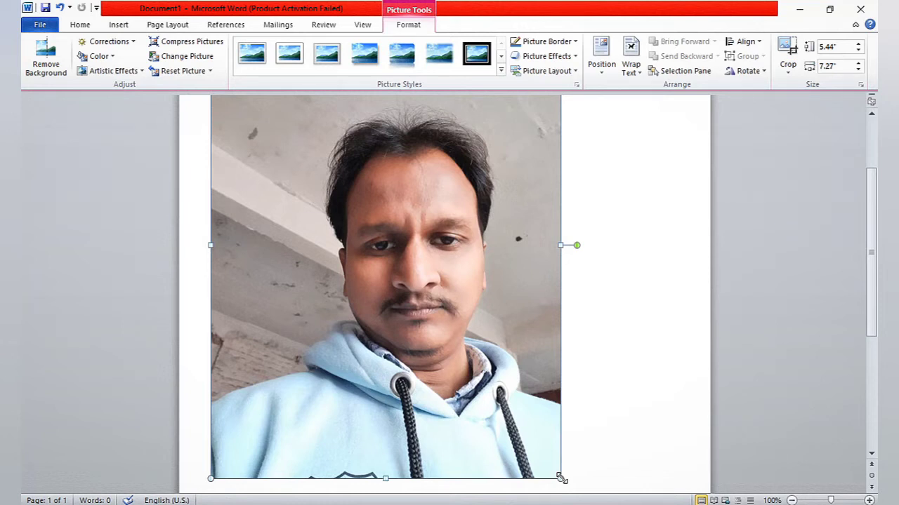
{"action": "left_click_drag", "start_coordinate": [560, 478], "coordinate": [455, 335]}
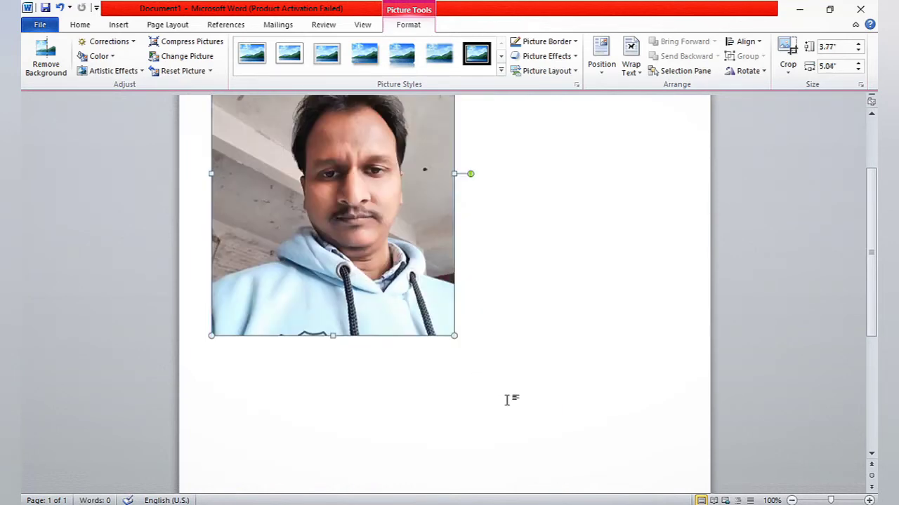
{"action": "scroll", "coordinate": [507, 400], "scroll_direction": "up", "scroll_amount": 2}
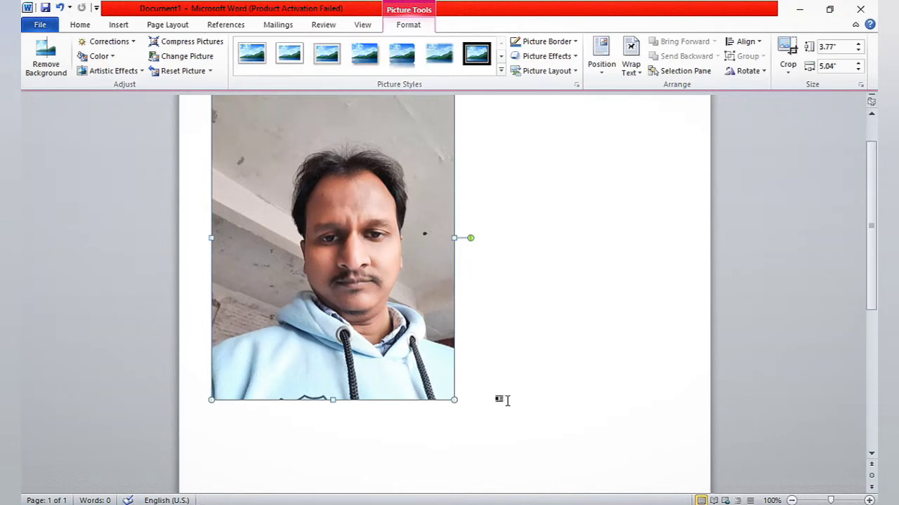
{"action": "scroll", "coordinate": [506, 400], "scroll_direction": "up", "scroll_amount": 1}
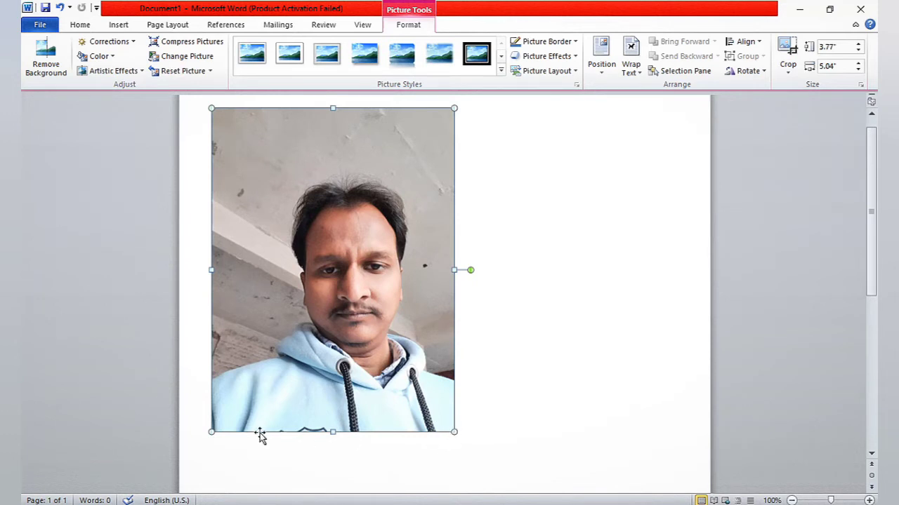
{"action": "left_click_drag", "start_coordinate": [210, 433], "coordinate": [292, 293]}
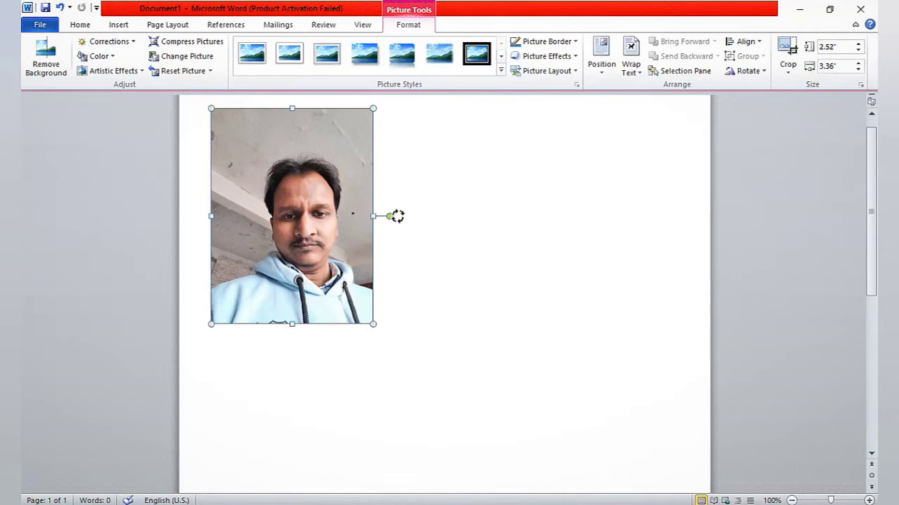
- Tilt the portrait picture freehand counterclockwise and flip it horizontally
{"action": "left_click_drag", "start_coordinate": [397, 215], "coordinate": [344, 146]}
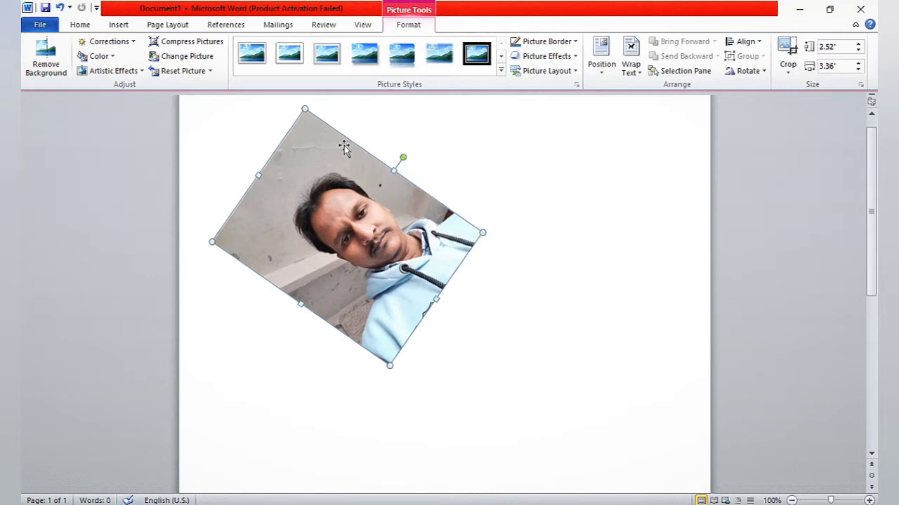
{"action": "left_click", "coordinate": [765, 71]}
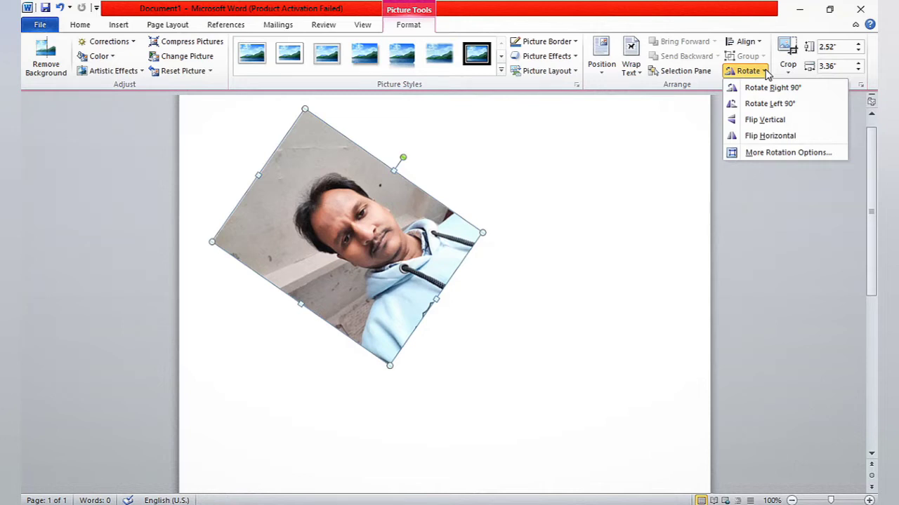
{"action": "left_click", "coordinate": [787, 137]}
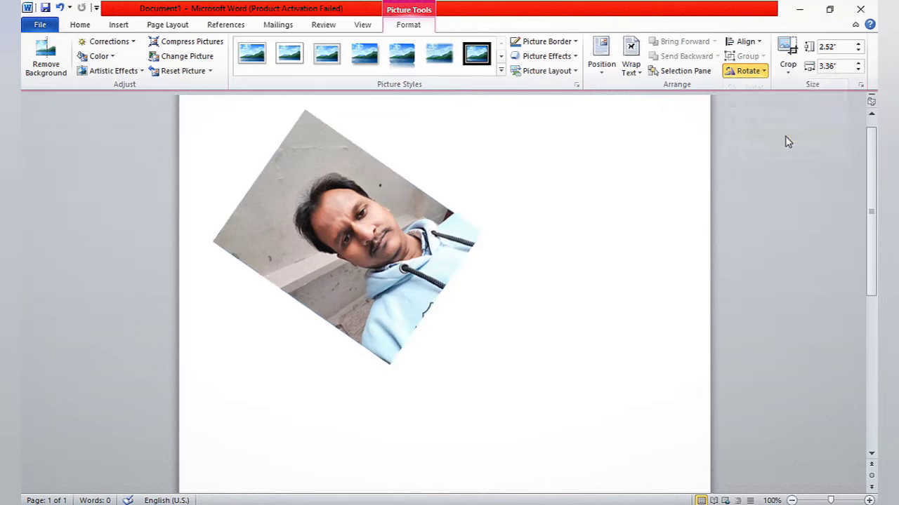
{"action": "key", "text": "ctrl+z"}
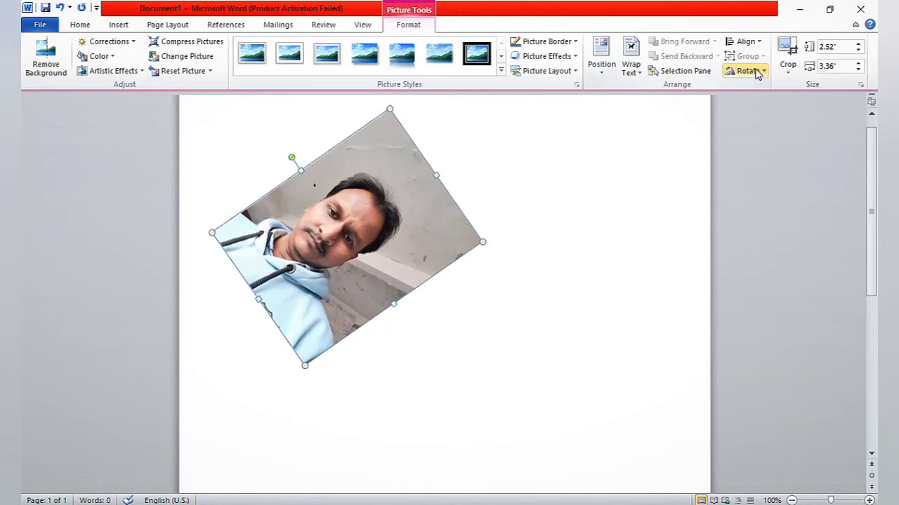
- Flip the tilted portrait picture vertically and undo that flip
{"action": "left_click", "coordinate": [758, 71]}
{"action": "left_click", "coordinate": [750, 119]}
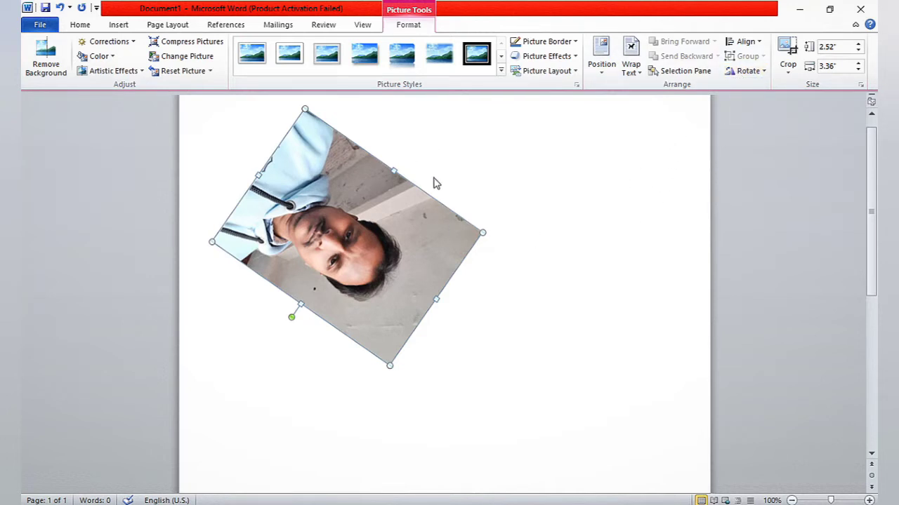
{"action": "key", "text": "ctrl+z"}
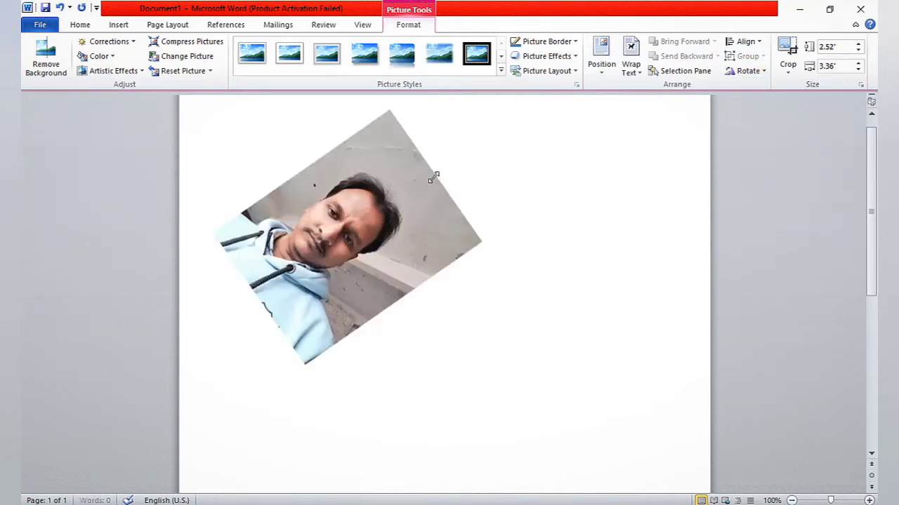
- Undo the horizontal flip, the freehand tilt and the shrinking of the portrait picture
{"action": "key", "text": "ctrl+z"}
{"action": "key", "text": "ctrl+z"}
{"action": "key", "text": "ctrl+z"}
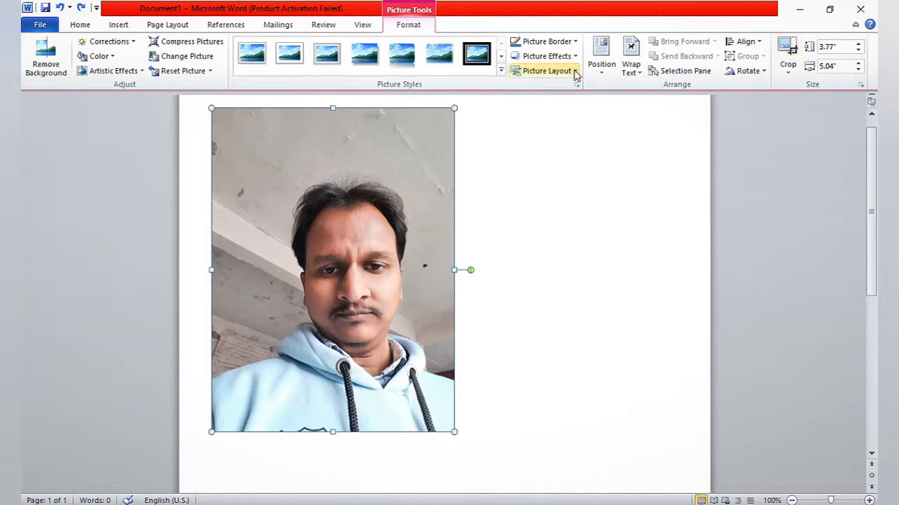
- Squash the portrait picture from its upper edge so it becomes about 3.84" tall at unchanged width
{"action": "left_click", "coordinate": [785, 56]}
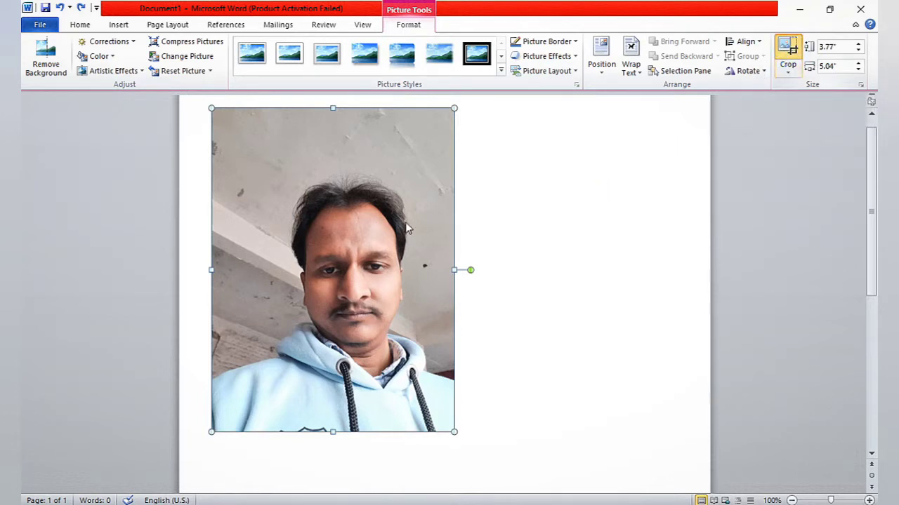
{"action": "left_click", "coordinate": [791, 78]}
{"action": "left_click", "coordinate": [799, 86]}
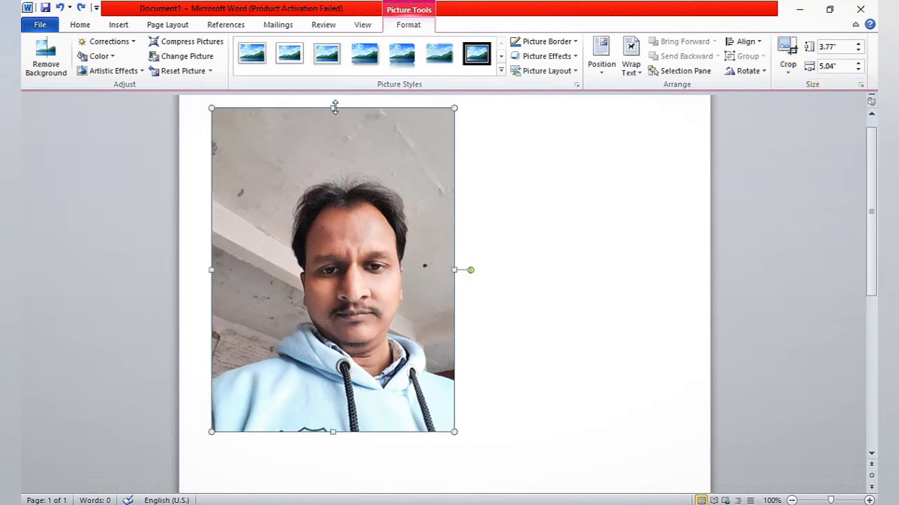
{"action": "left_click_drag", "start_coordinate": [333, 119], "coordinate": [334, 185]}
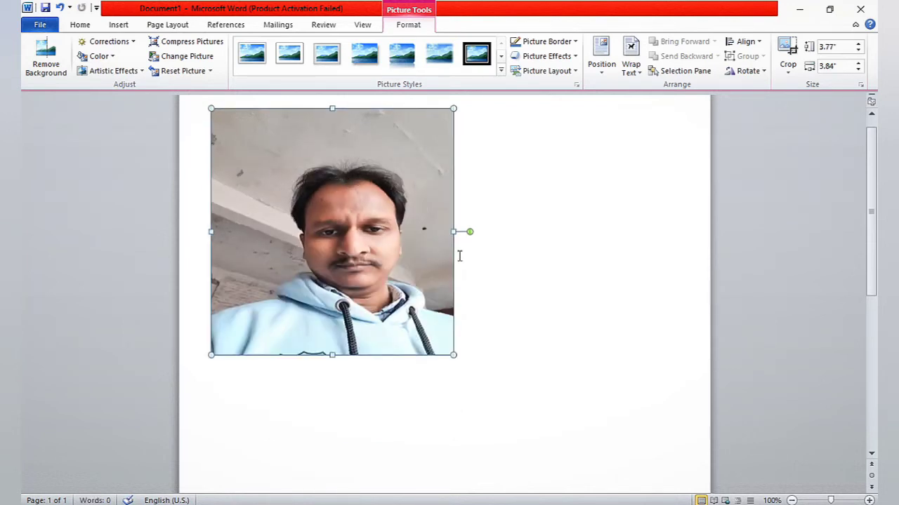
- Crop the portrait picture from its upper and left sides to about 3.24" by 3.03"
{"action": "left_click", "coordinate": [788, 70]}
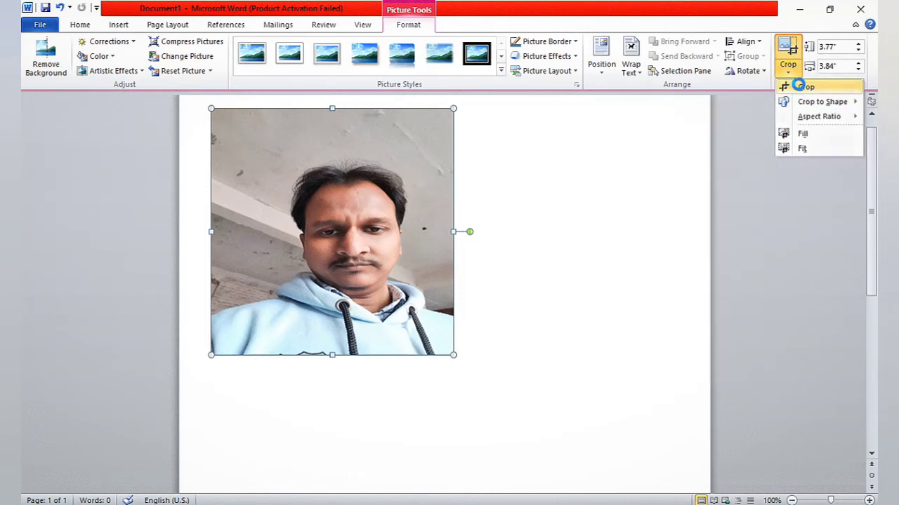
{"action": "left_click", "coordinate": [800, 87]}
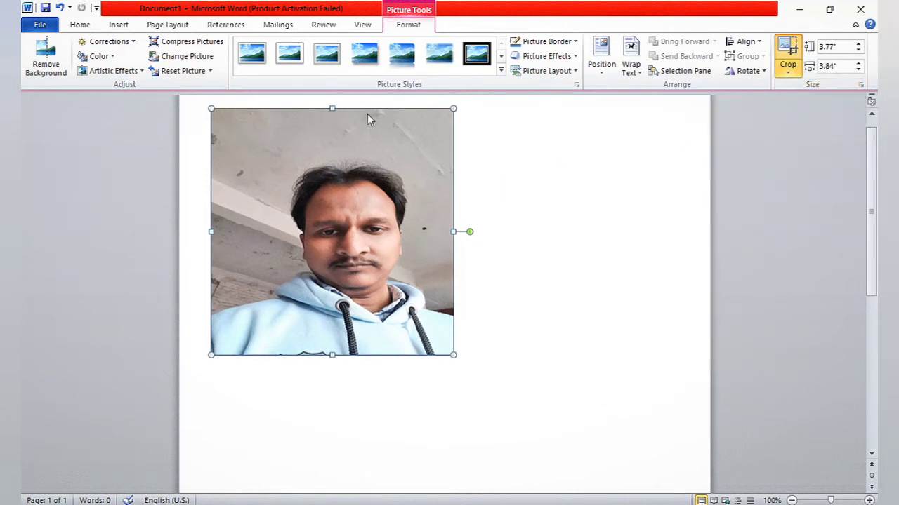
{"action": "left_click_drag", "start_coordinate": [333, 107], "coordinate": [332, 160]}
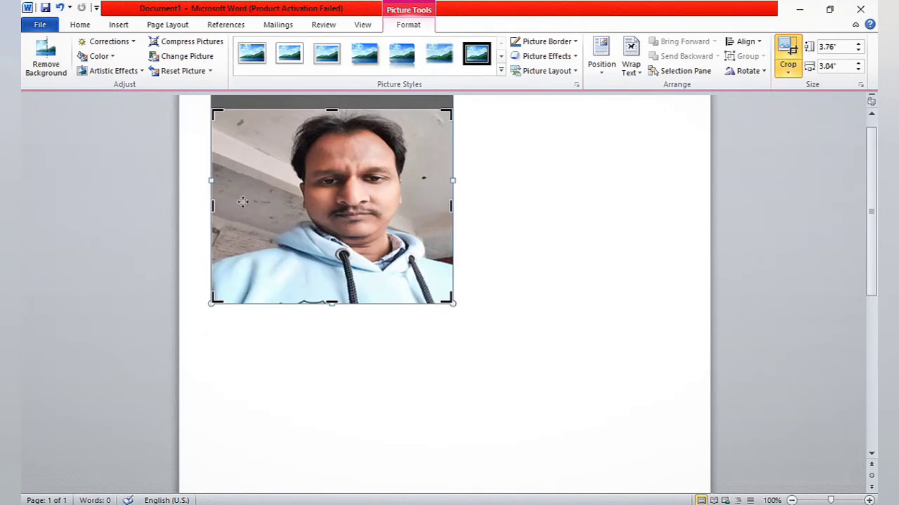
{"action": "left_click_drag", "start_coordinate": [212, 205], "coordinate": [244, 211]}
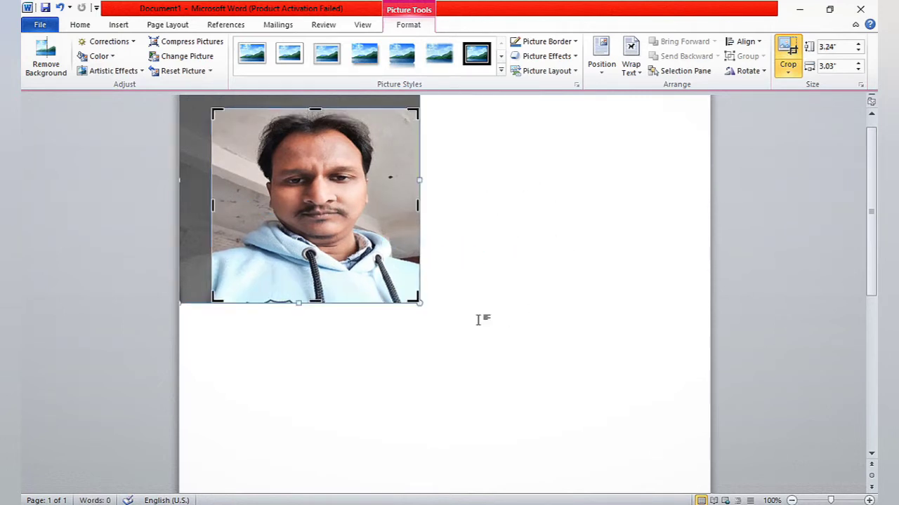
{"action": "left_click", "coordinate": [528, 269]}
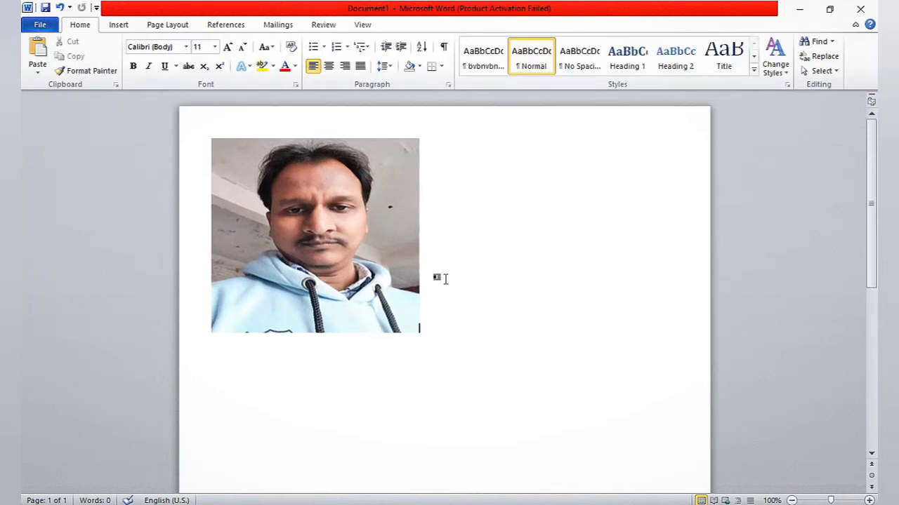
- Apply the black-framed oval picture style with a shadow beneath to the cropped portrait
{"action": "left_click", "coordinate": [354, 209]}
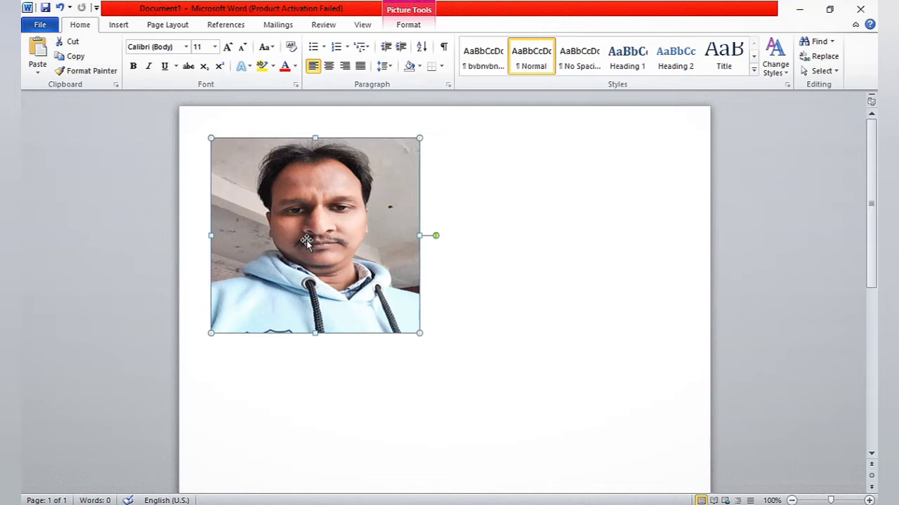
{"action": "left_click", "coordinate": [412, 27]}
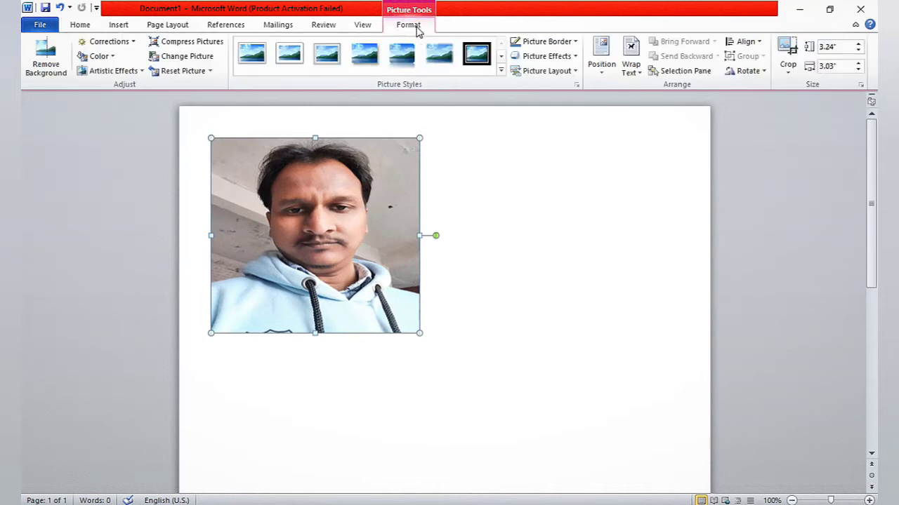
{"action": "left_click", "coordinate": [501, 70]}
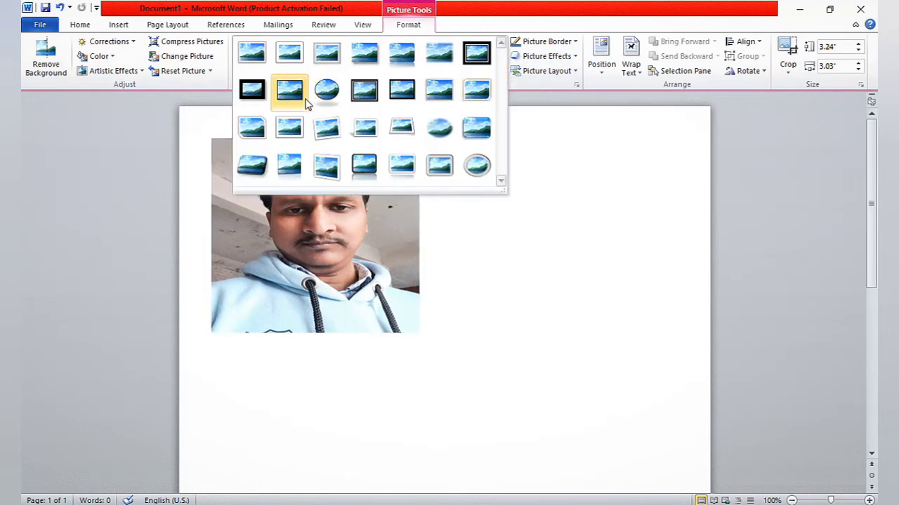
{"action": "left_click", "coordinate": [329, 93]}
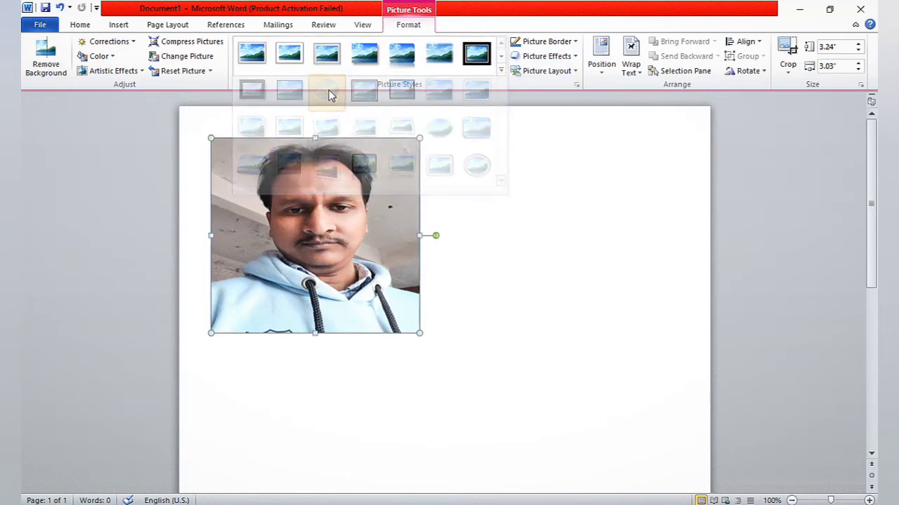
- Change the portrait's picture style to the soft-edged oval and deselect the picture
{"action": "left_click", "coordinate": [501, 71]}
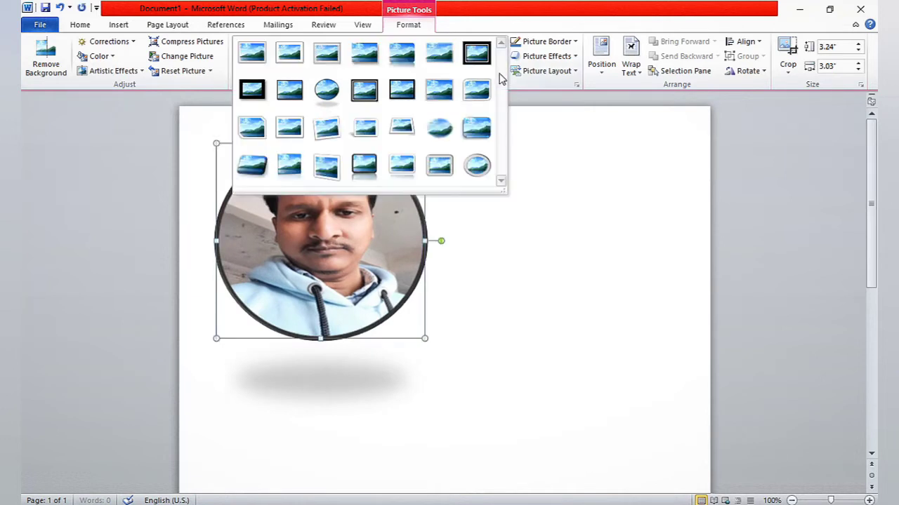
{"action": "left_click", "coordinate": [434, 133]}
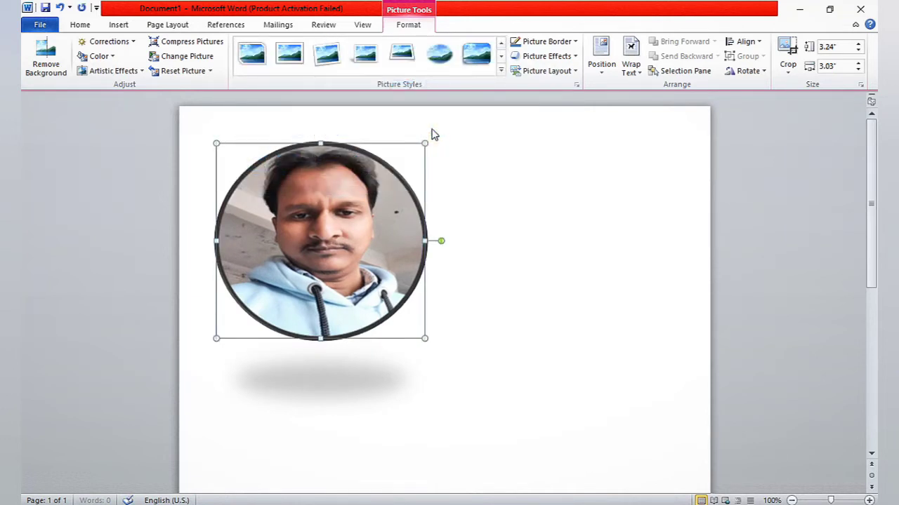
{"action": "left_click", "coordinate": [557, 264]}
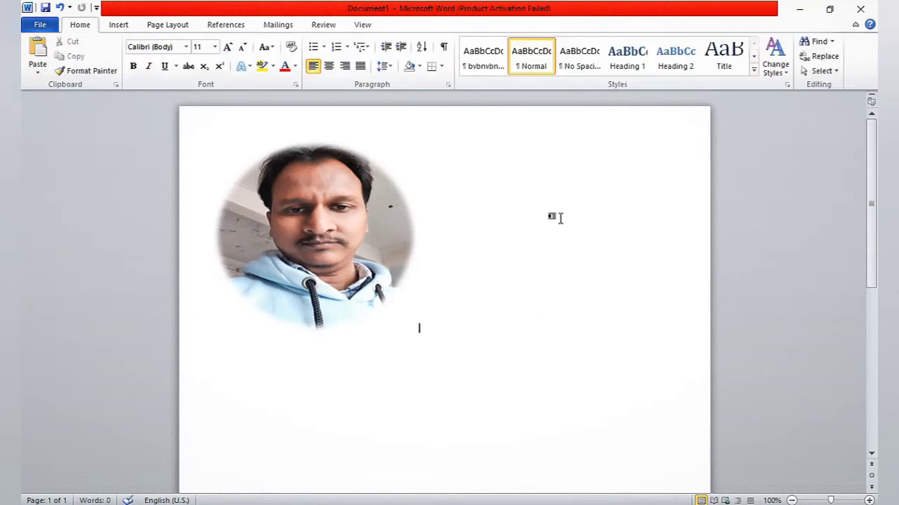
- Set the soft-edged oval portrait's picture border to the standard red colour
{"action": "left_click", "coordinate": [333, 247]}
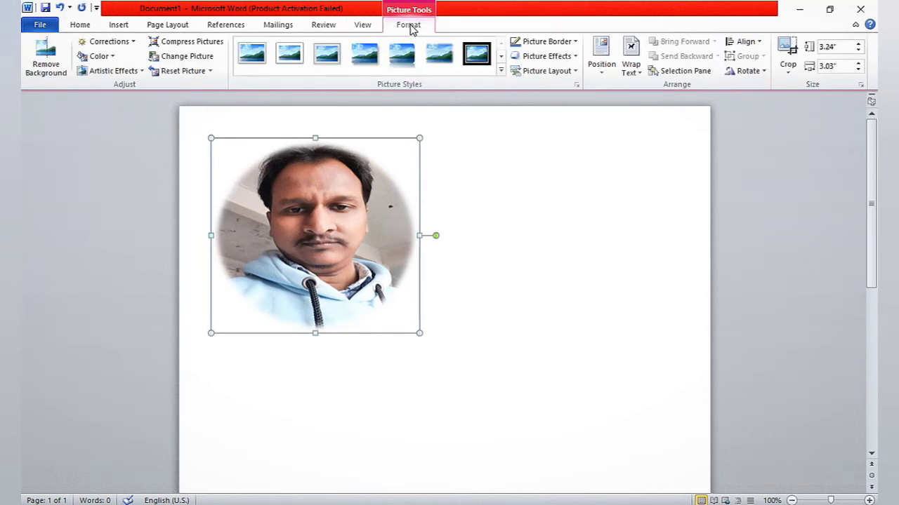
{"action": "left_click", "coordinate": [549, 43]}
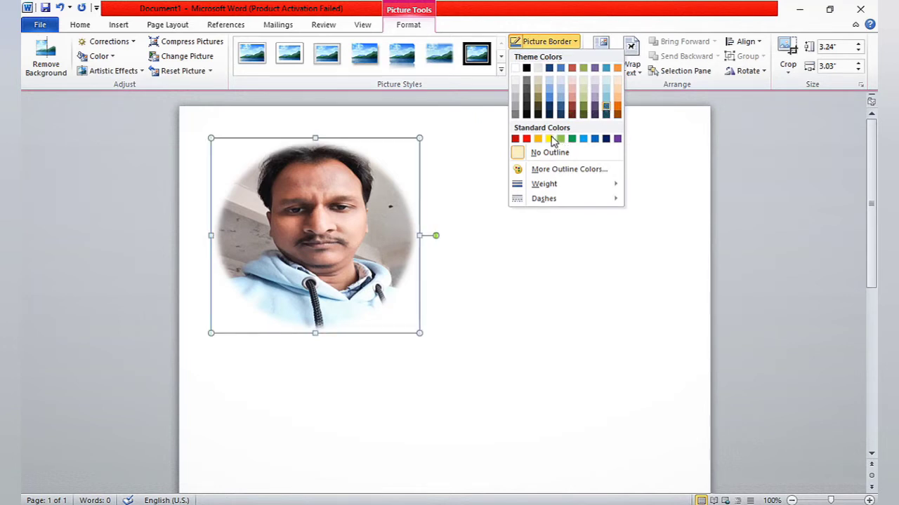
{"action": "left_click", "coordinate": [526, 140]}
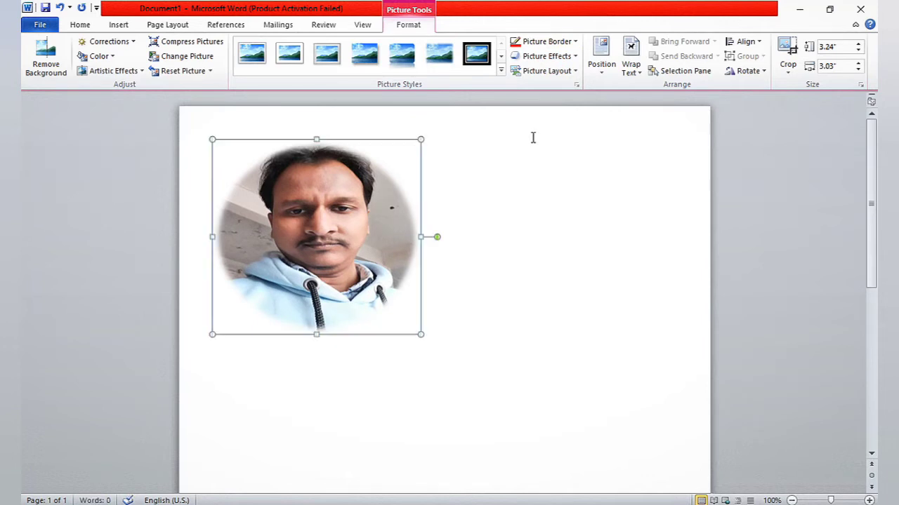
- Apply the black double-frame picture style to the portrait and colour its border standard red
{"action": "left_click", "coordinate": [476, 59]}
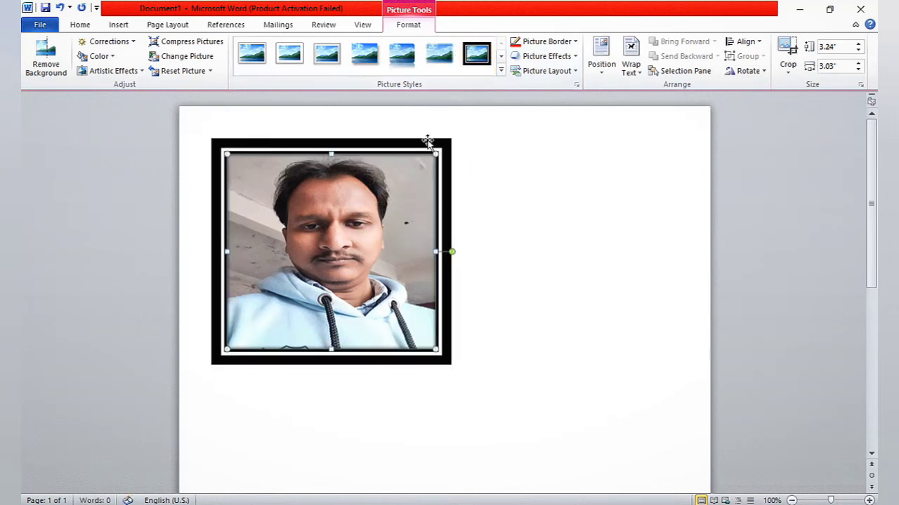
{"action": "left_click", "coordinate": [535, 42]}
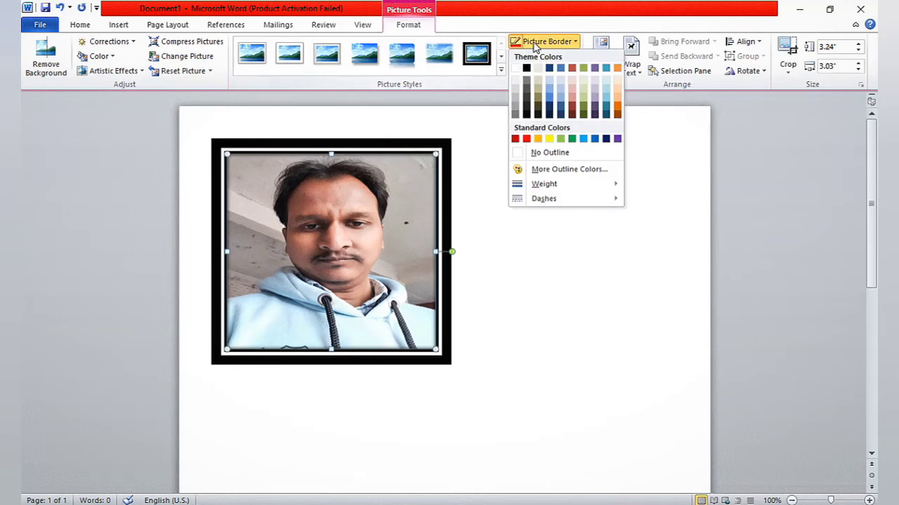
{"action": "left_click", "coordinate": [527, 139]}
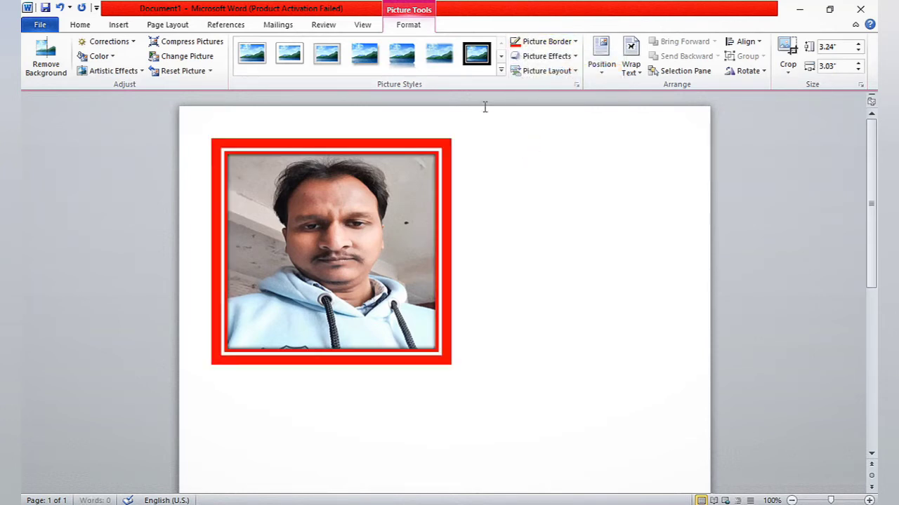
- Give the portrait a 3-D preset effect that shows it as a tilted thick slab, and add the largest red glow variation
{"action": "left_click", "coordinate": [570, 57]}
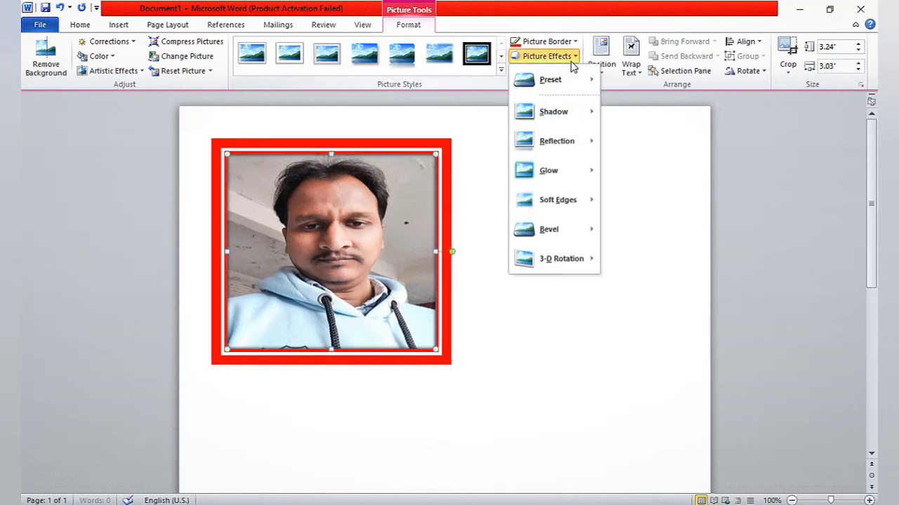
{"action": "mouse_move", "coordinate": [554, 82]}
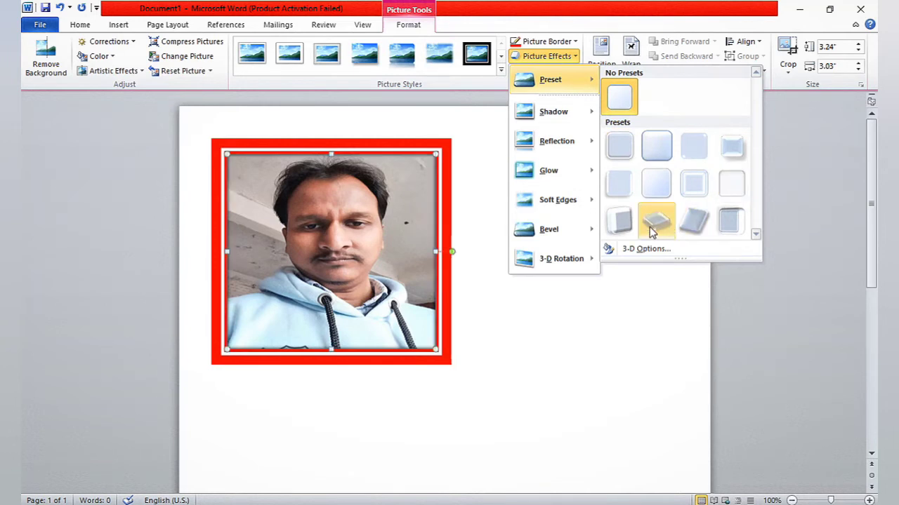
{"action": "left_click", "coordinate": [622, 227]}
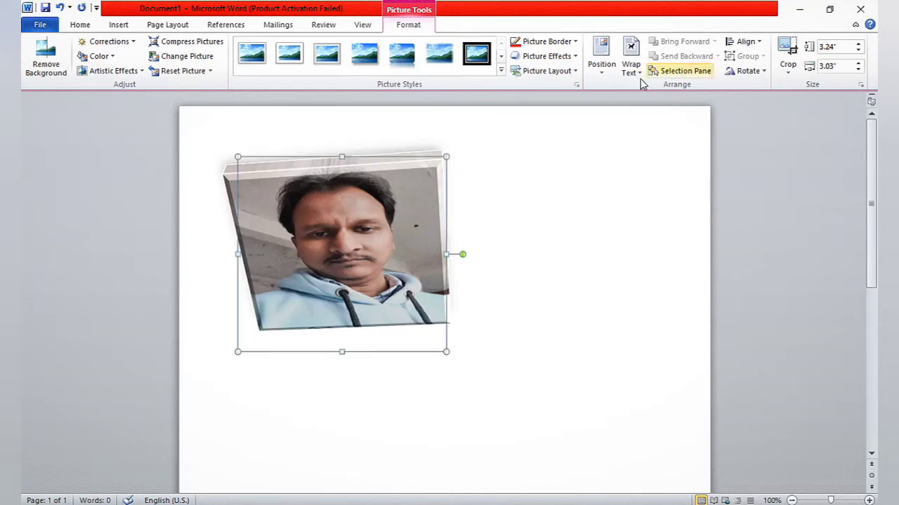
{"action": "left_click", "coordinate": [546, 56]}
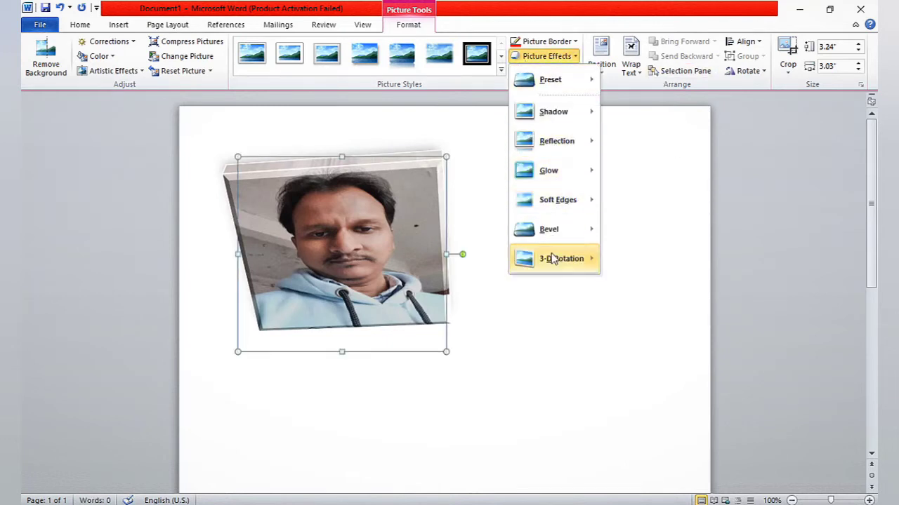
{"action": "mouse_move", "coordinate": [568, 181]}
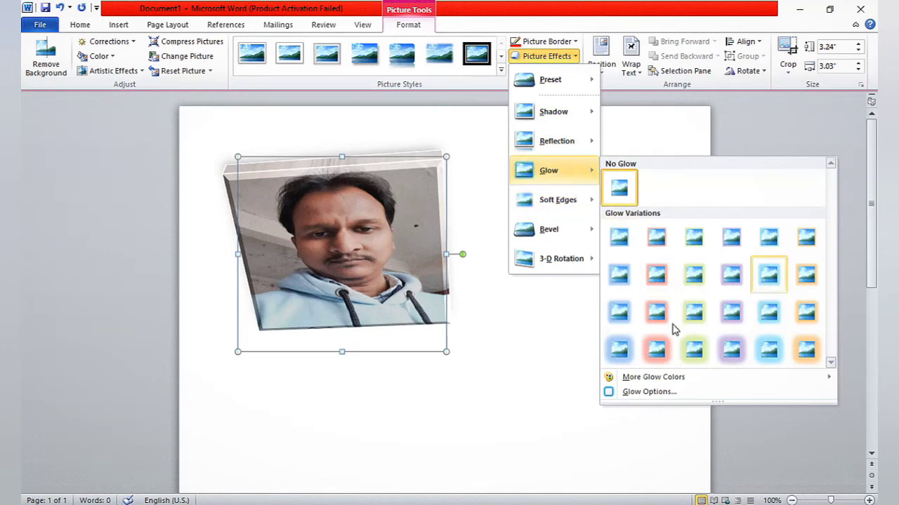
{"action": "left_click", "coordinate": [660, 355]}
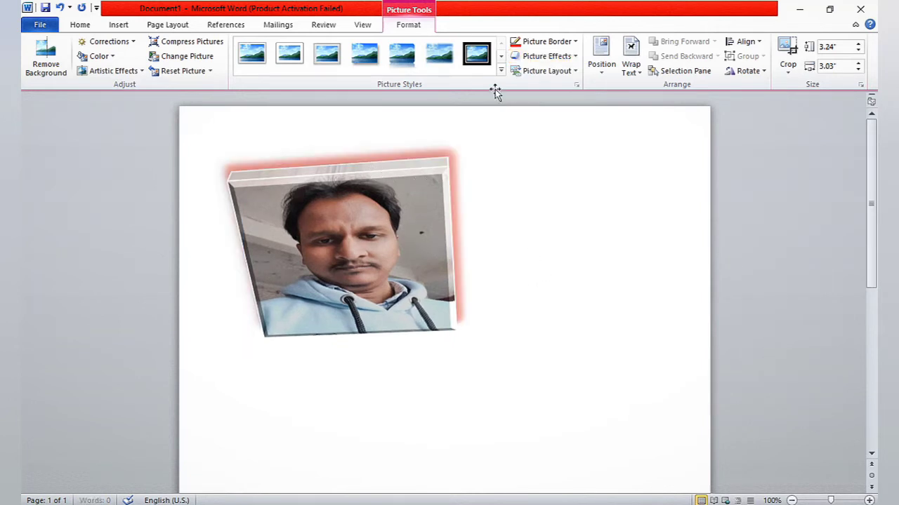
- Apply a 3-D rotation from the Perspective group to the glowing portrait
{"action": "left_click", "coordinate": [551, 56]}
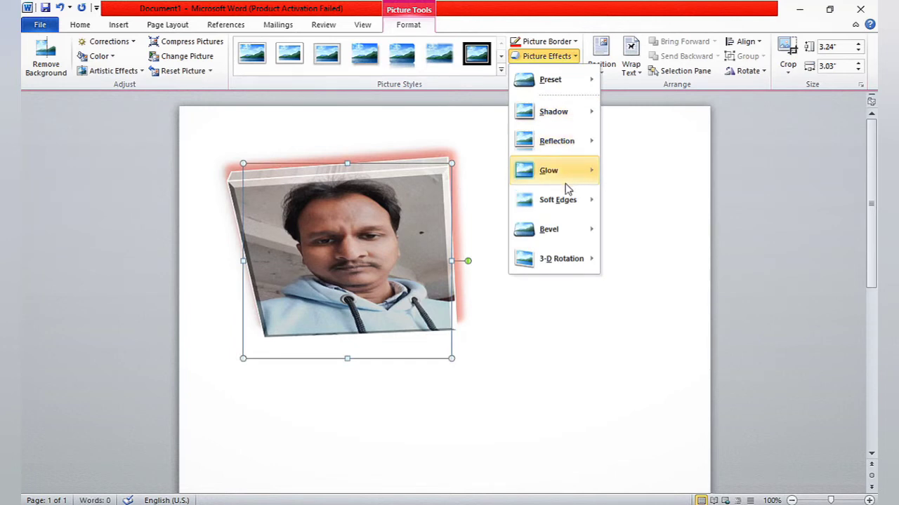
{"action": "mouse_move", "coordinate": [554, 261]}
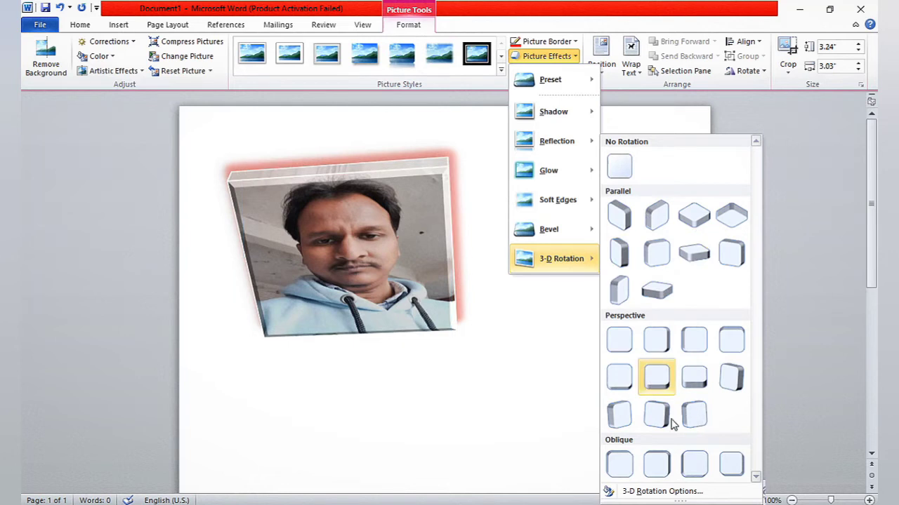
{"action": "left_click", "coordinate": [640, 395]}
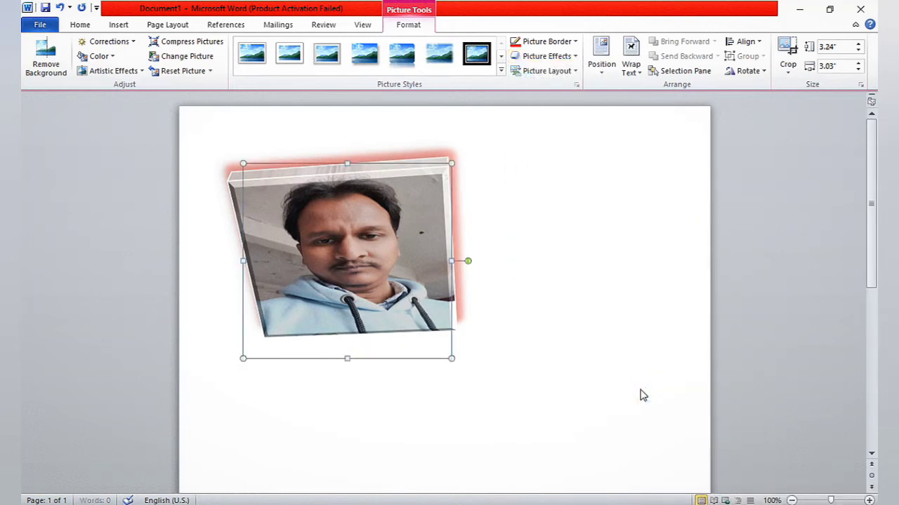
{"action": "left_click", "coordinate": [640, 391]}
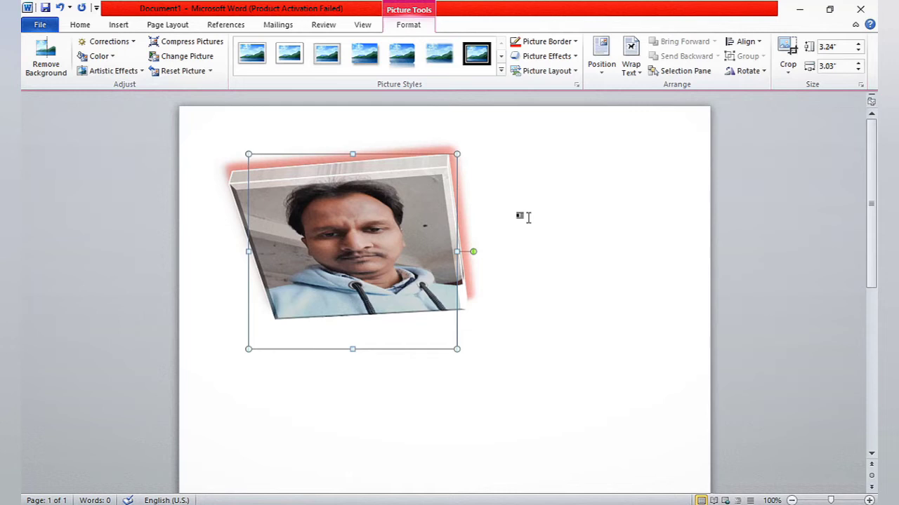
- Undo the 3-D rotation, glow, preset effect, red frame colour and double-frame style, returning to the soft-edged oval portrait, and select it
{"action": "key", "text": "ctrl+z"}
{"action": "key", "text": "ctrl+z"}
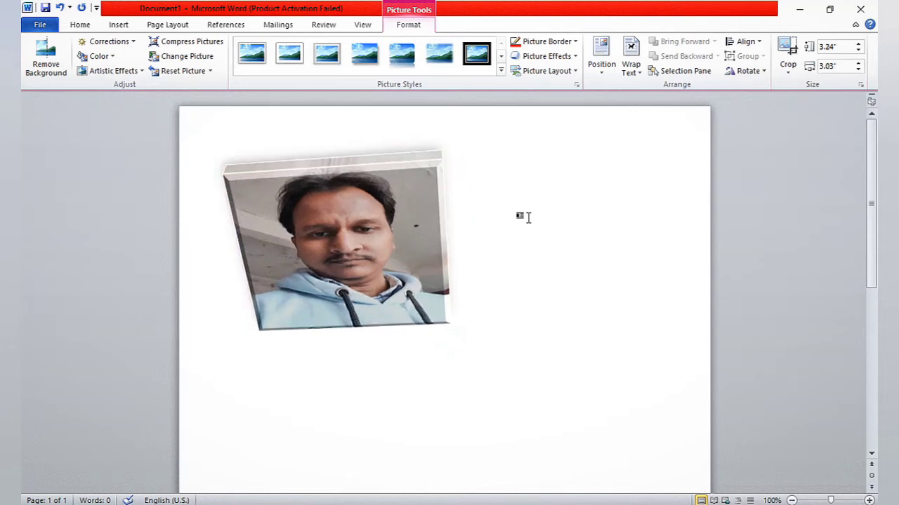
{"action": "key", "text": "ctrl+z"}
{"action": "key", "text": "ctrl+z"}
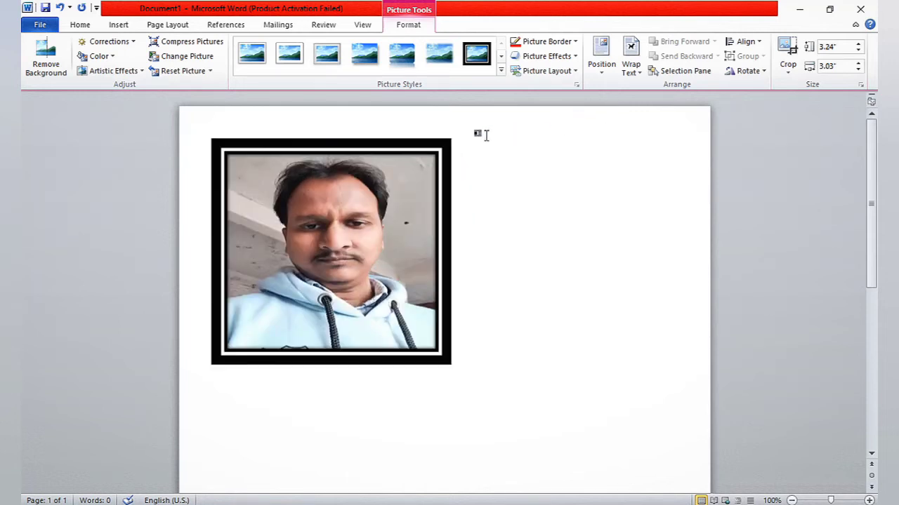
{"action": "key", "text": "ctrl+z"}
{"action": "left_click", "coordinate": [348, 153]}
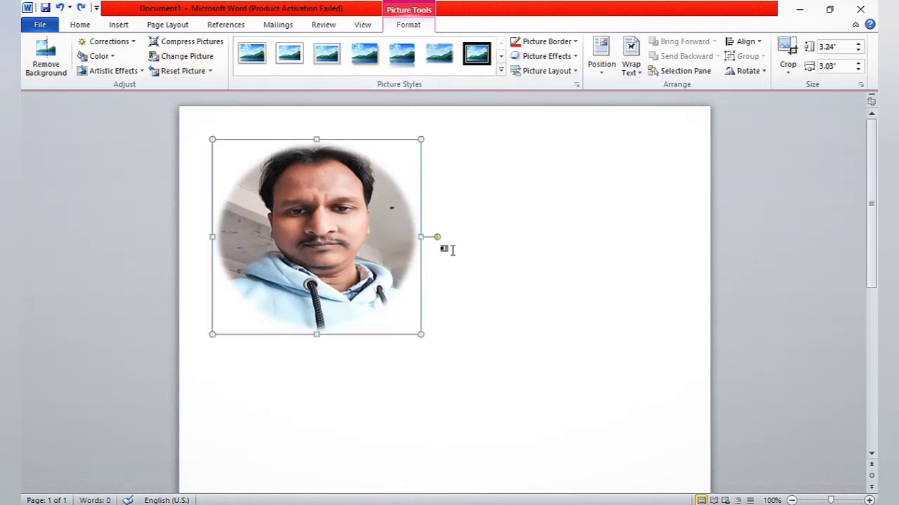
- Delete the soft-edged oval portrait from the page
{"action": "left_click", "coordinate": [484, 202]}
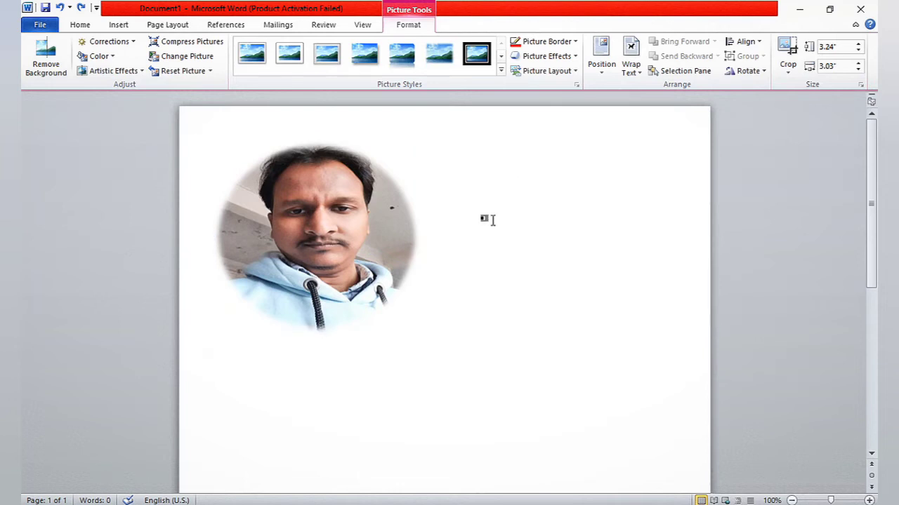
{"action": "left_click", "coordinate": [118, 25]}
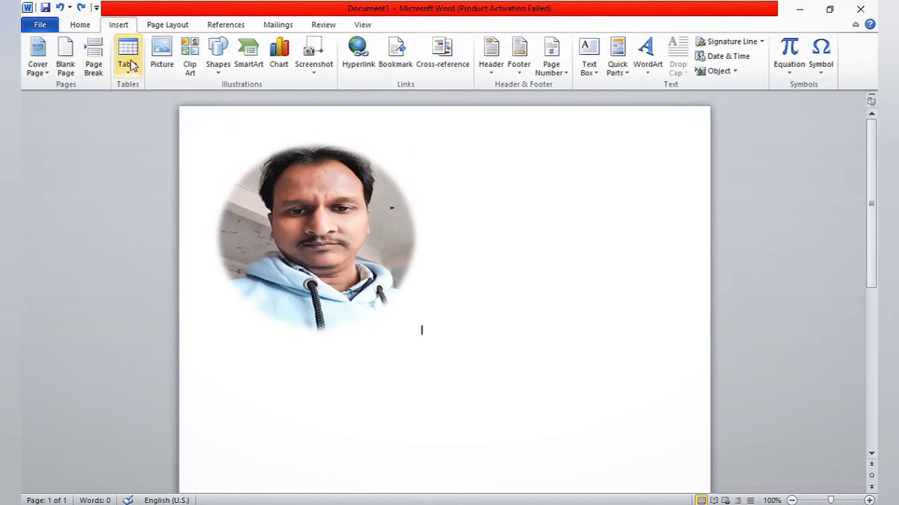
{"action": "left_click", "coordinate": [367, 270]}
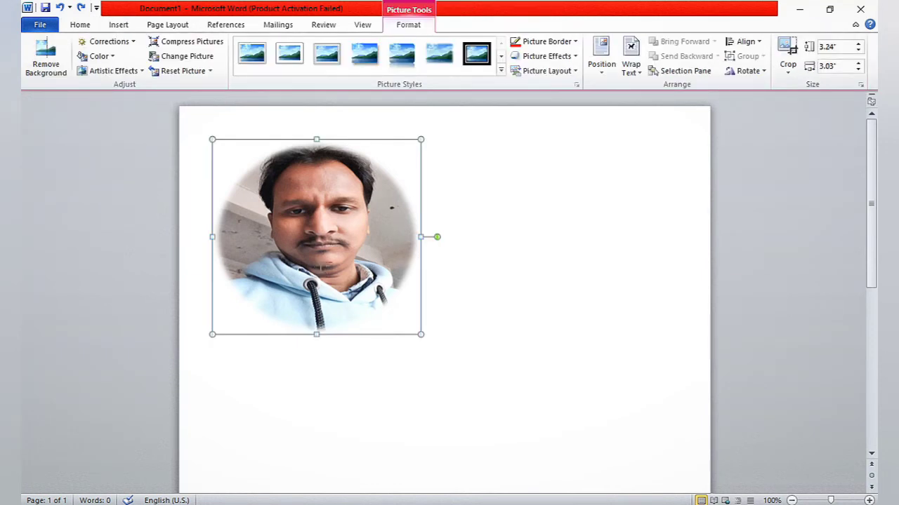
{"action": "key", "text": "Delete"}
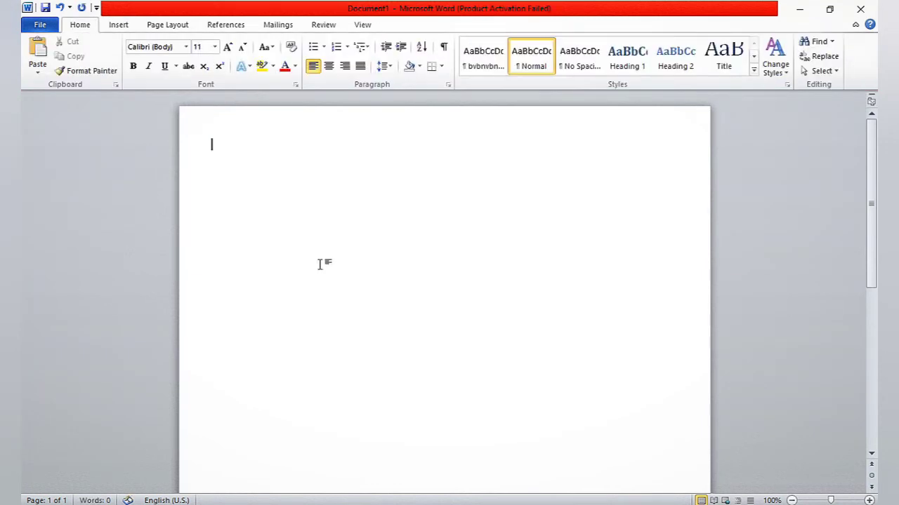
- Draw a smiley face shape about 3.28" high and 3.55" wide on the empty page
{"action": "left_click", "coordinate": [131, 27]}
{"action": "left_click", "coordinate": [217, 72]}
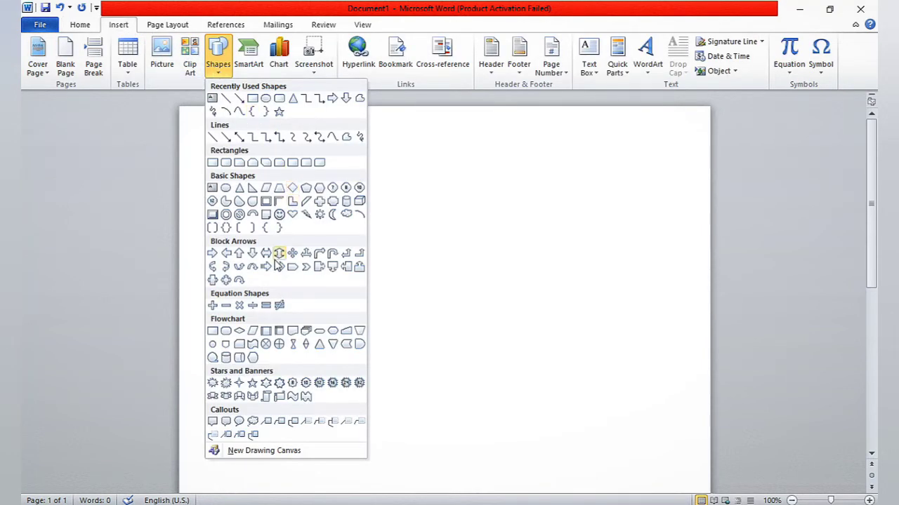
{"action": "left_click", "coordinate": [280, 215]}
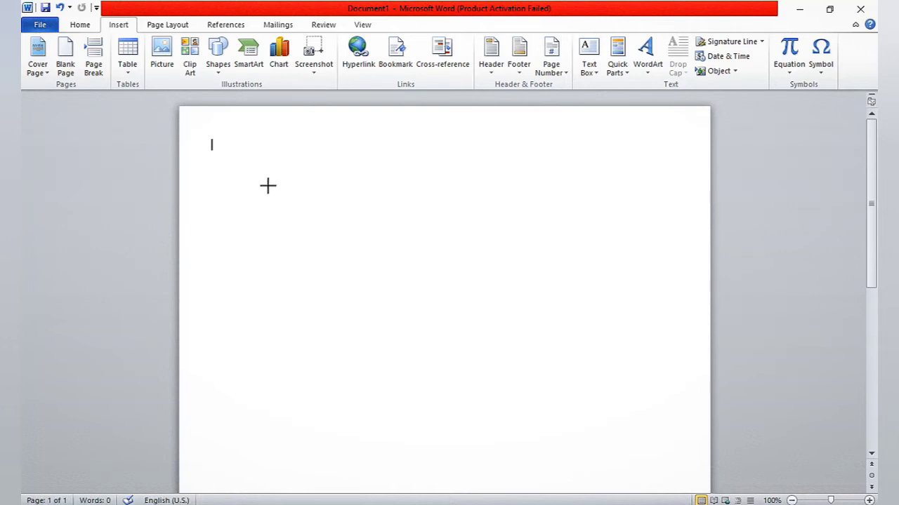
{"action": "mouse_move", "coordinate": [268, 186]}
{"action": "left_mouse_down"}
{"action": "mouse_move", "coordinate": [419, 315]}
{"action": "mouse_move", "coordinate": [497, 397]}
{"action": "left_mouse_up"}
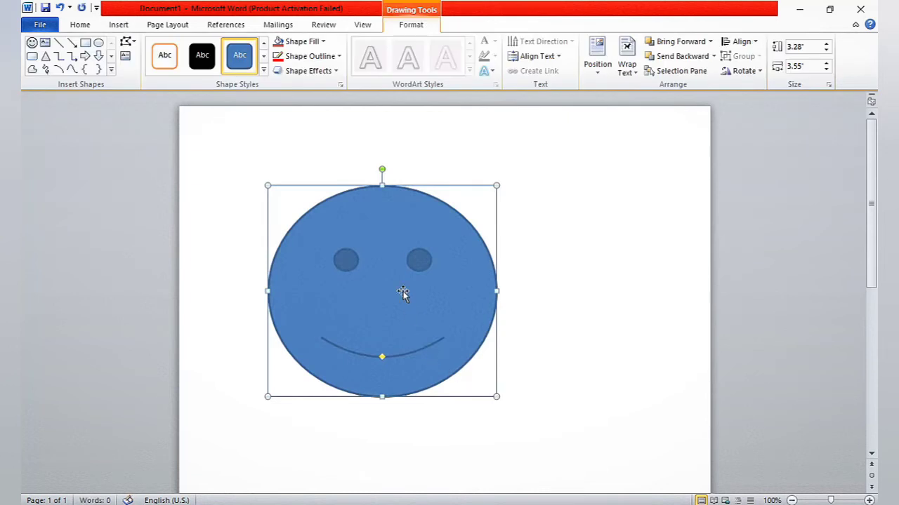
- Apply the pale orange gradient shape style to the smiley face and open the text effects list
{"action": "left_click", "coordinate": [264, 73]}
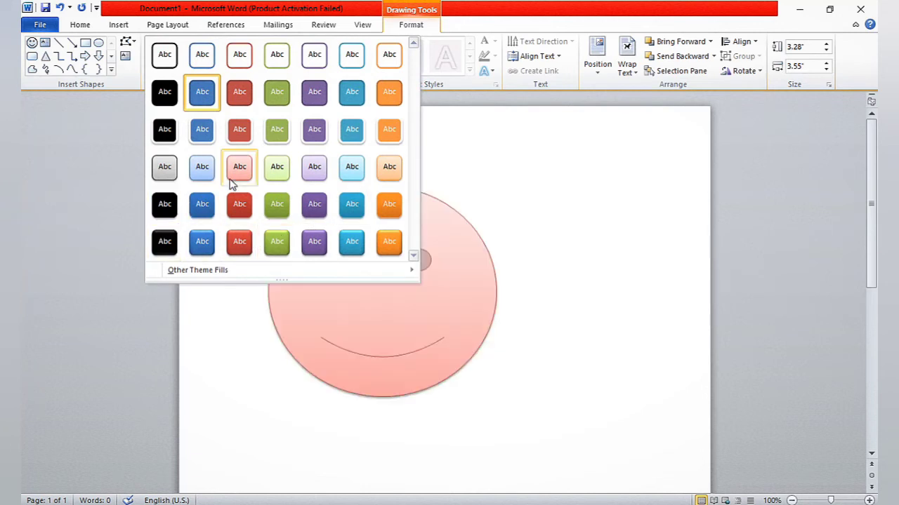
{"action": "left_click", "coordinate": [391, 165]}
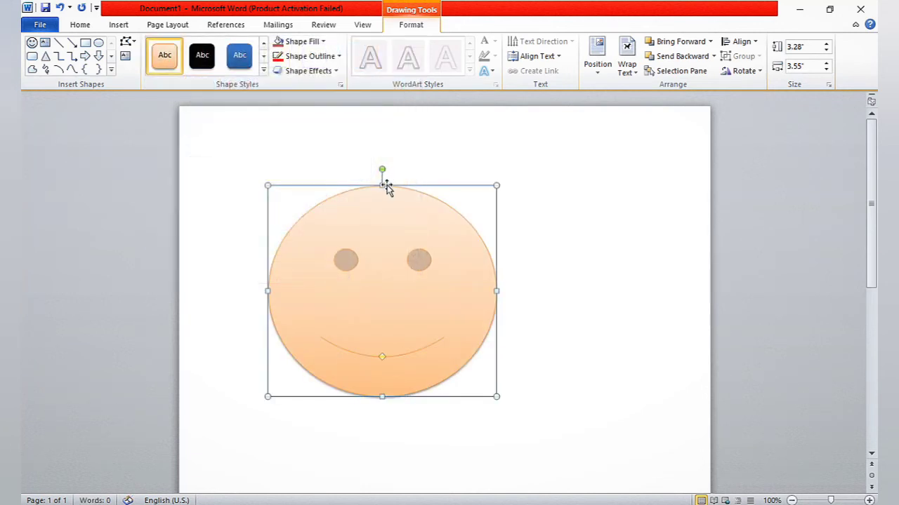
{"action": "left_click", "coordinate": [488, 72]}
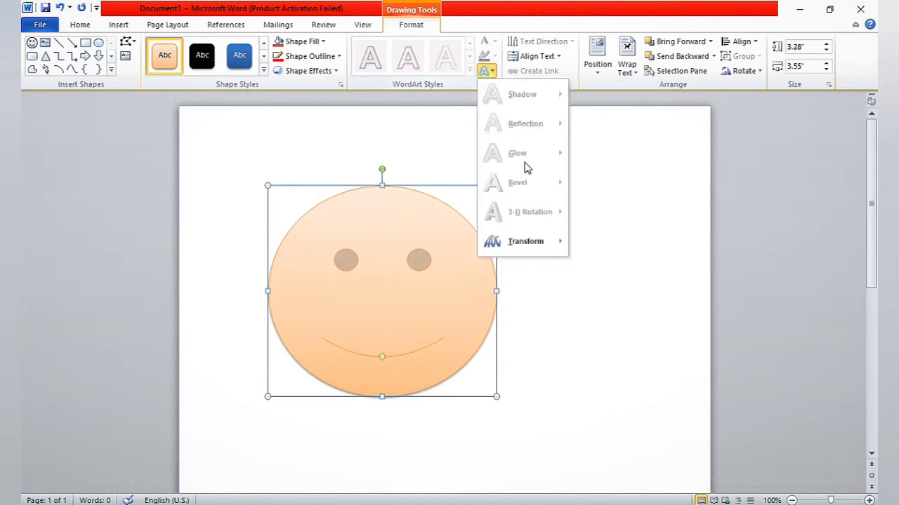
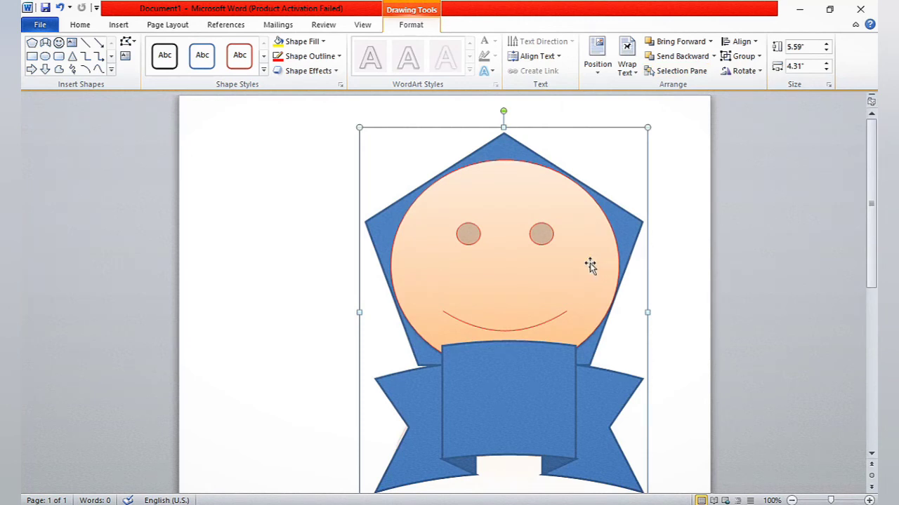
- Cut the grouped pentagon, smiley face and ribbon drawing from the page
{"action": "right_click", "coordinate": [518, 265]}
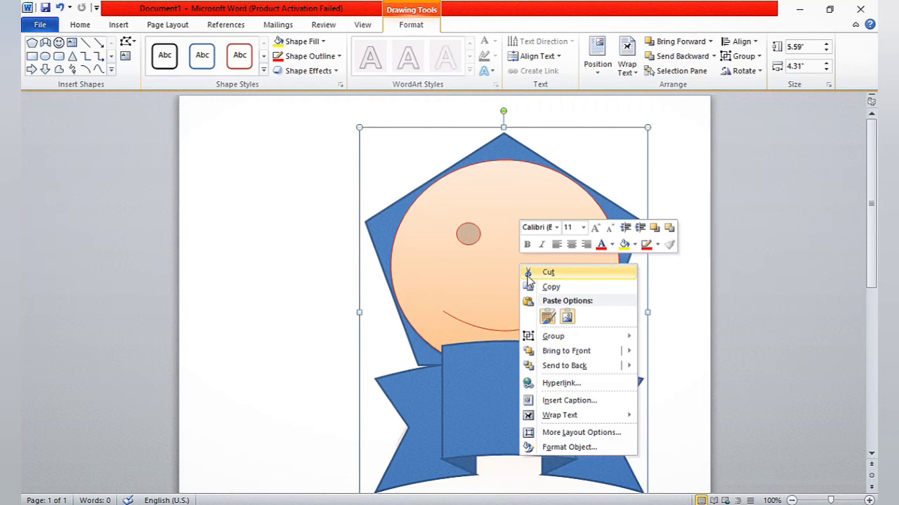
{"action": "left_click", "coordinate": [529, 278]}
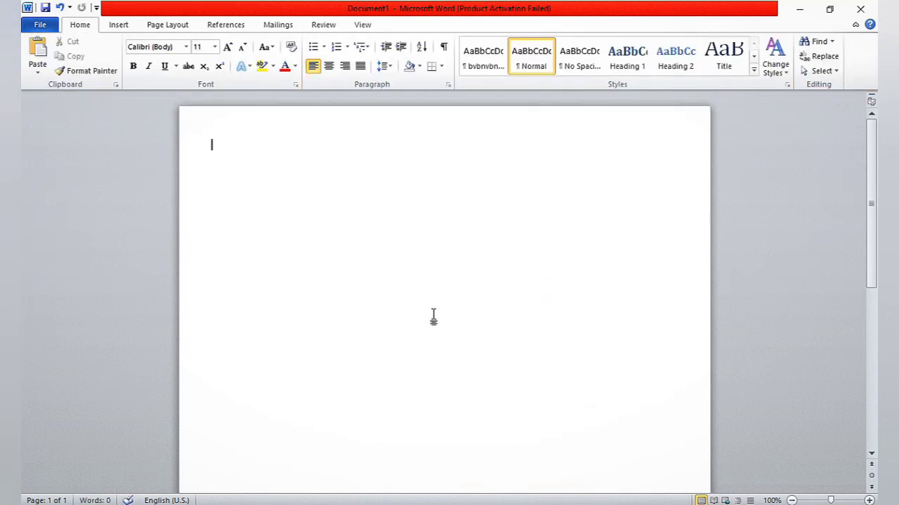
- Enter the word "text" and repeat it on fourteen separate lines down the page using cut and paste
{"action": "type", "text": "text"}
{"action": "key", "text": "ctrl+a"}
{"action": "key", "text": "BackSpace"}
{"action": "key", "text": "ctrl+v"}
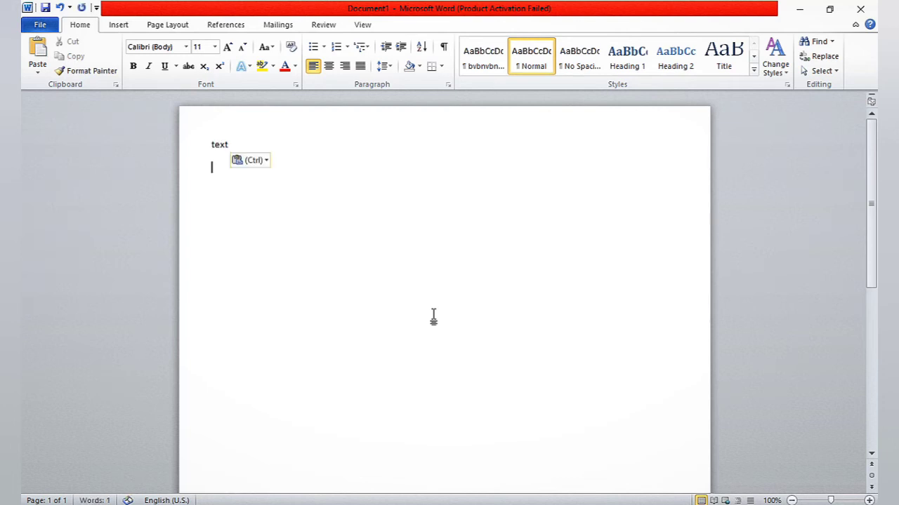
{"action": "key", "text": "ctrl+v"}
{"action": "key", "text": "ctrl+v"}
{"action": "key", "text": "ctrl+v"}
{"action": "key", "text": "ctrl+v"}
{"action": "key", "text": "ctrl+v"}
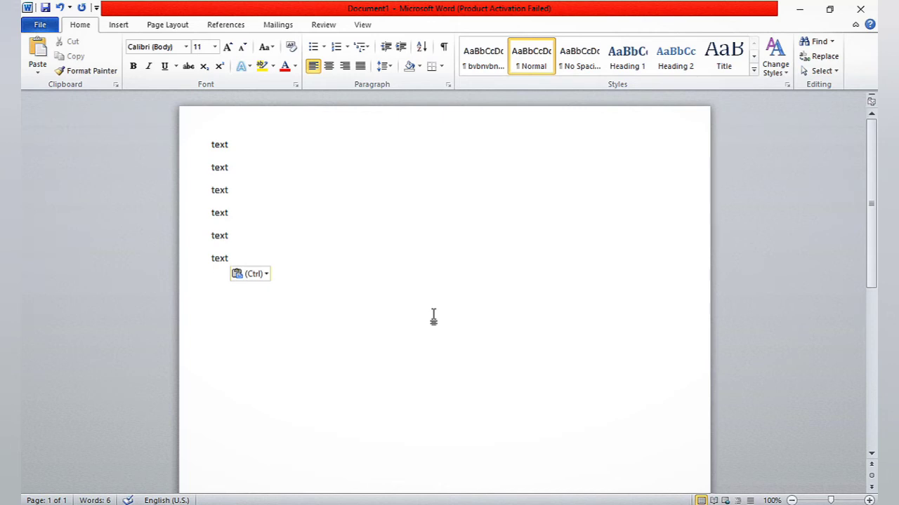
{"action": "key", "text": "ctrl+v"}
{"action": "key", "text": "ctrl+v"}
{"action": "key", "text": "ctrl+v"}
{"action": "key", "text": "ctrl+v"}
{"action": "key", "text": "ctrl+v"}
{"action": "key", "text": "ctrl+v"}
{"action": "key", "text": "ctrl+v"}
{"action": "key", "text": "ctrl+v"}
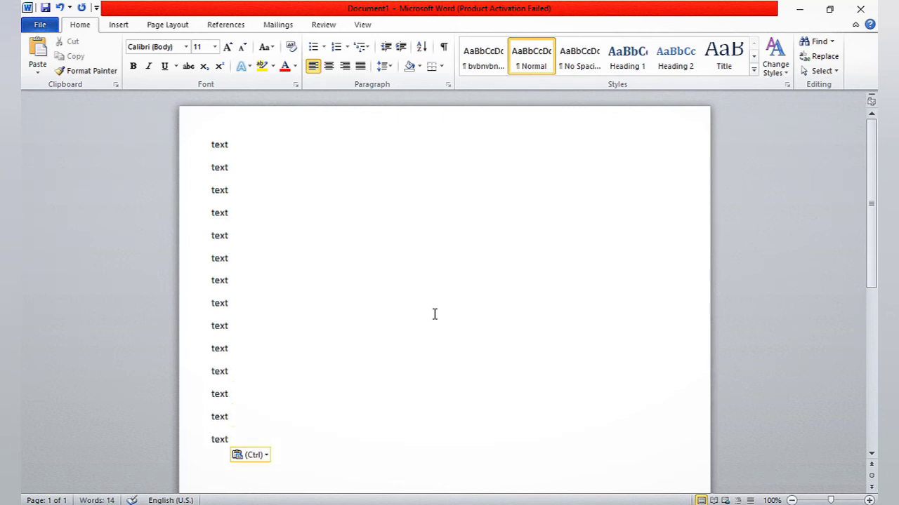
- Insert the picture 20220103_091731 from the Desktop below the last line of text
{"action": "left_click", "coordinate": [131, 26]}
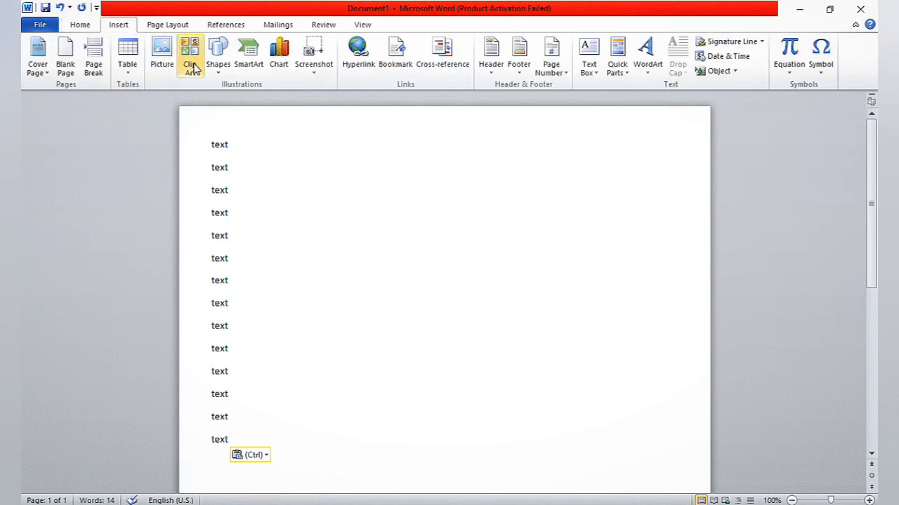
{"action": "left_click", "coordinate": [161, 56]}
{"action": "left_click", "coordinate": [235, 188]}
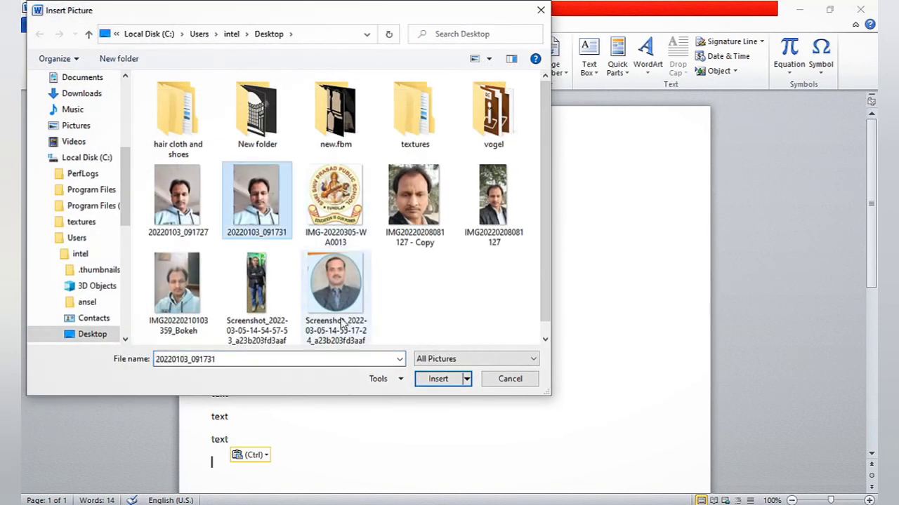
{"action": "left_click", "coordinate": [438, 379]}
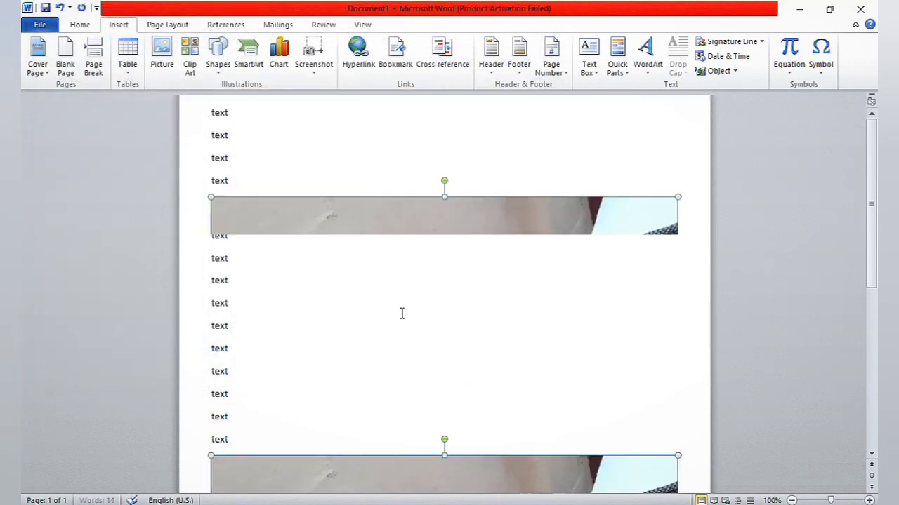
{"action": "scroll", "coordinate": [284, 207], "scroll_direction": "down", "scroll_amount": 1}
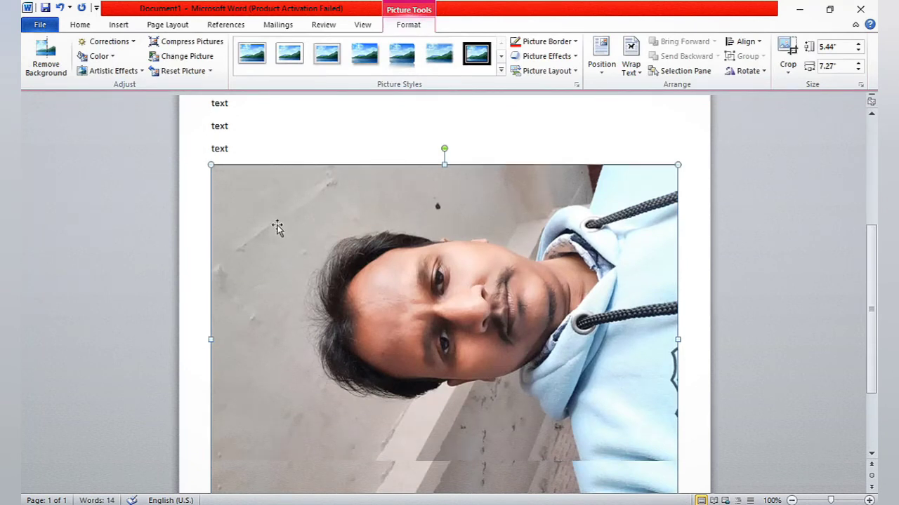
{"action": "scroll", "coordinate": [277, 227], "scroll_direction": "down", "scroll_amount": 3}
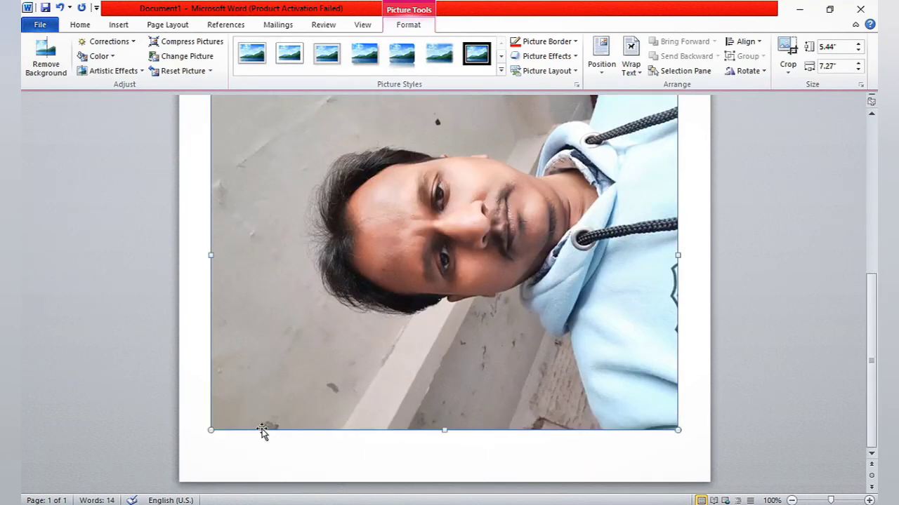
{"action": "scroll", "coordinate": [261, 431], "scroll_direction": "up", "scroll_amount": 11}
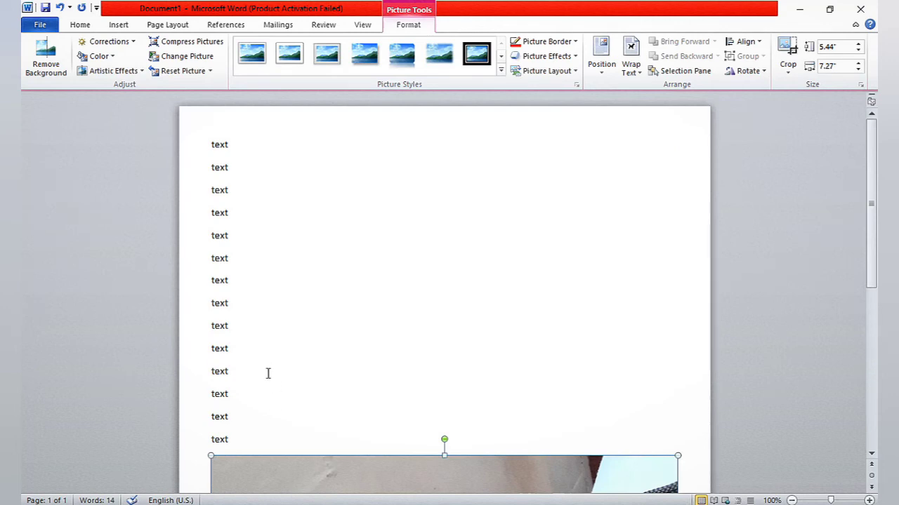
- Move the inserted picture up in the text so that three lines of text follow below it
{"action": "scroll", "coordinate": [307, 428], "scroll_direction": "down", "scroll_amount": 3}
{"action": "left_click_drag", "start_coordinate": [347, 421], "coordinate": [324, 289]}
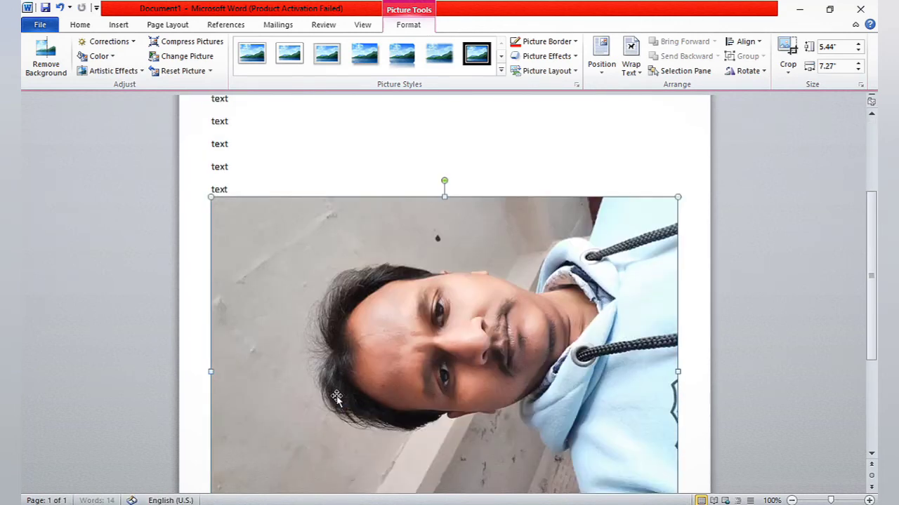
{"action": "scroll", "coordinate": [336, 397], "scroll_direction": "down", "scroll_amount": 6}
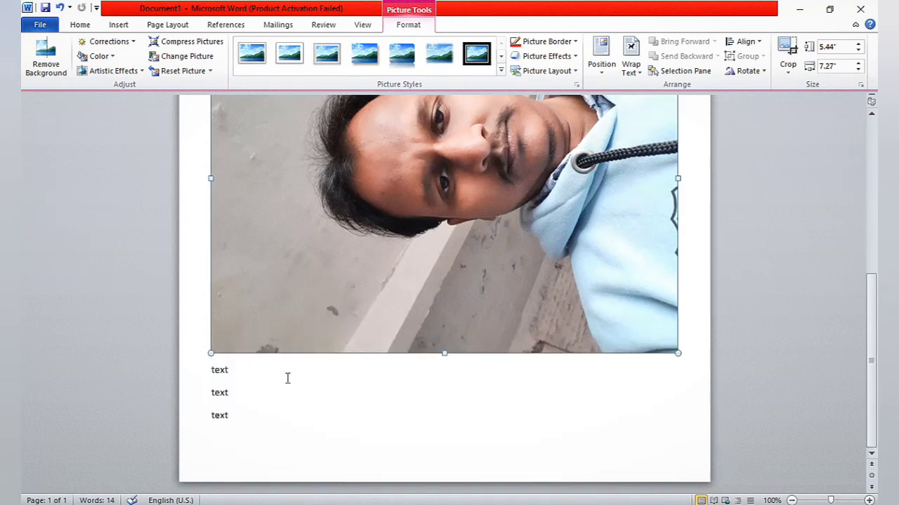
{"action": "scroll", "coordinate": [261, 245], "scroll_direction": "up", "scroll_amount": 10}
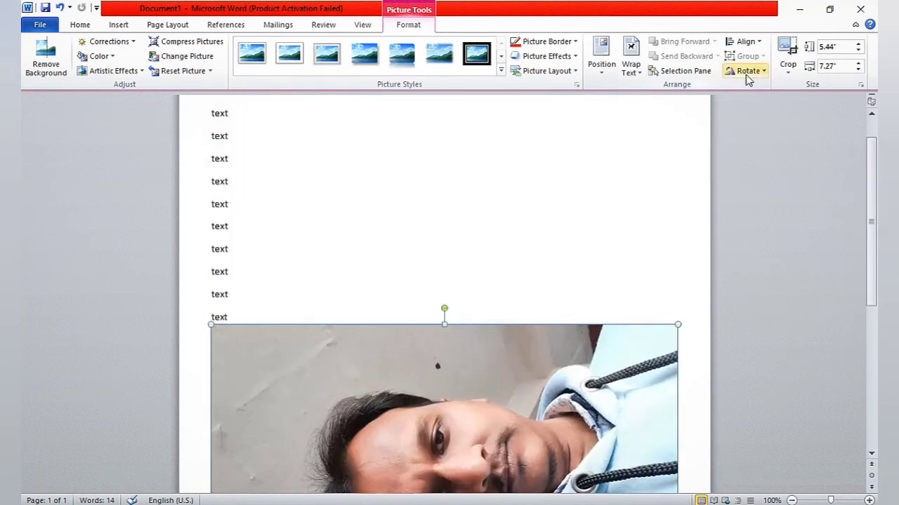
- Rotate the inserted picture 90° to the right so the portrait stands upright
{"action": "left_click", "coordinate": [748, 71]}
{"action": "left_click", "coordinate": [751, 90]}
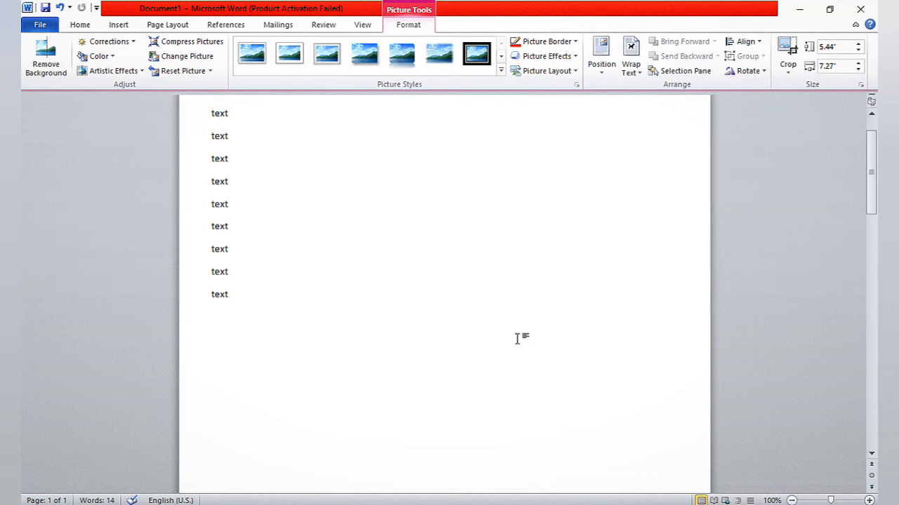
{"action": "scroll", "coordinate": [517, 339], "scroll_direction": "down", "scroll_amount": 4}
{"action": "scroll", "coordinate": [517, 339], "scroll_direction": "up", "scroll_amount": 5}
{"action": "scroll", "coordinate": [516, 340], "scroll_direction": "down", "scroll_amount": 4}
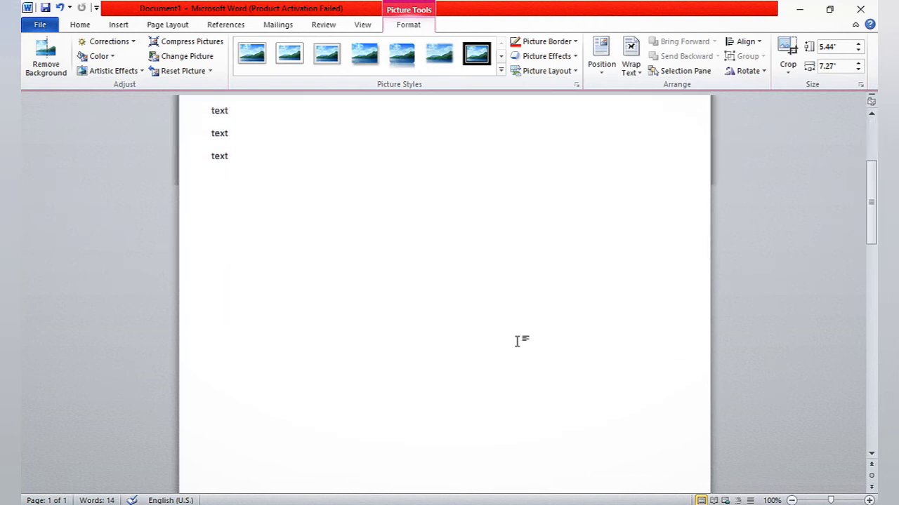
{"action": "scroll", "coordinate": [516, 340], "scroll_direction": "down", "scroll_amount": 15}
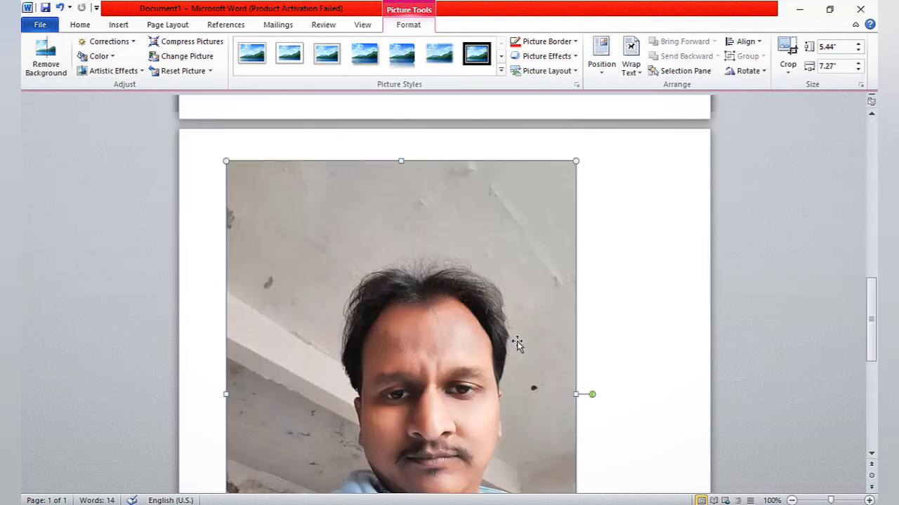
- Shrink the rotated picture proportionally to 3.74" high and 5" wide
{"action": "scroll", "coordinate": [567, 457], "scroll_direction": "down", "scroll_amount": 12}
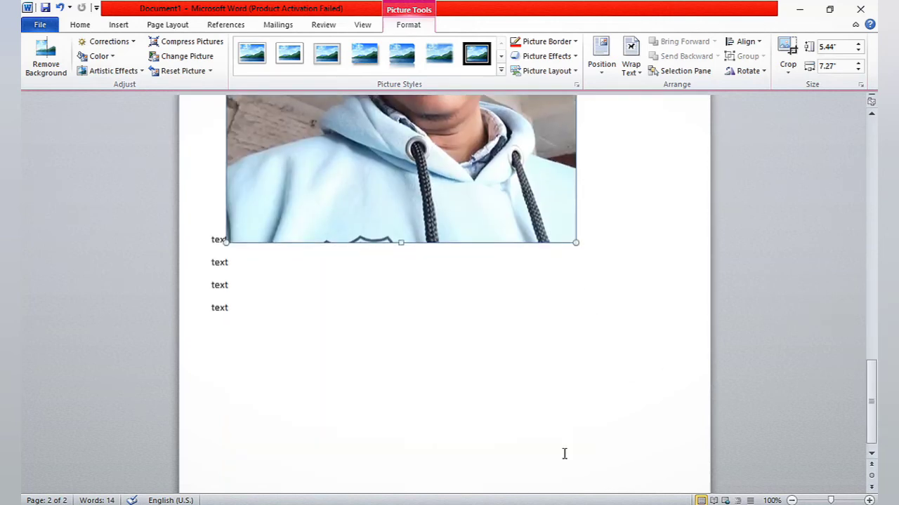
{"action": "scroll", "coordinate": [564, 454], "scroll_direction": "down", "scroll_amount": 1}
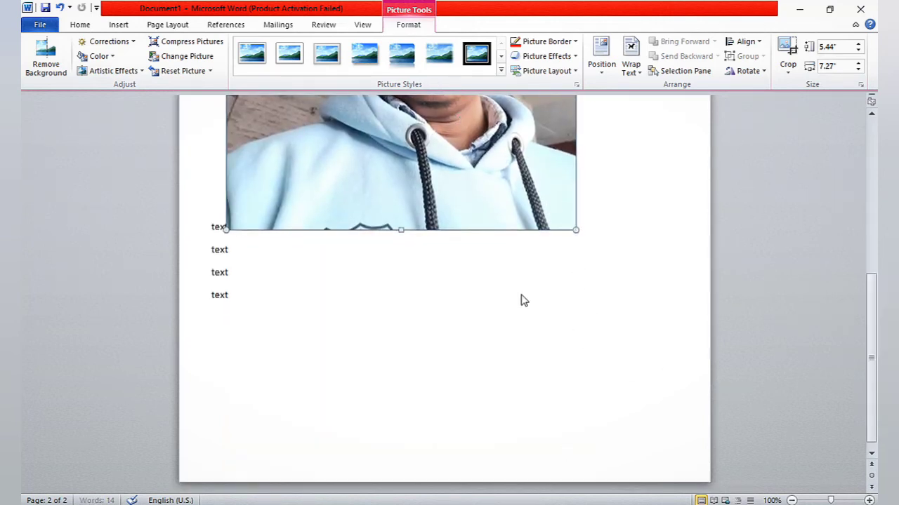
{"action": "key", "text": "ctrl+z"}
{"action": "scroll", "coordinate": [521, 295], "scroll_direction": "up", "scroll_amount": 6}
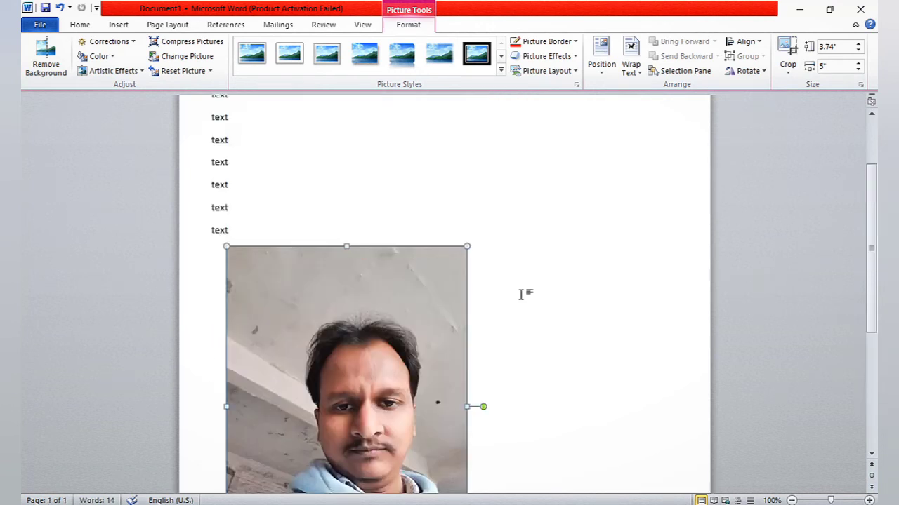
{"action": "scroll", "coordinate": [521, 295], "scroll_direction": "up", "scroll_amount": 3}
{"action": "scroll", "coordinate": [521, 295], "scroll_direction": "down", "scroll_amount": 5}
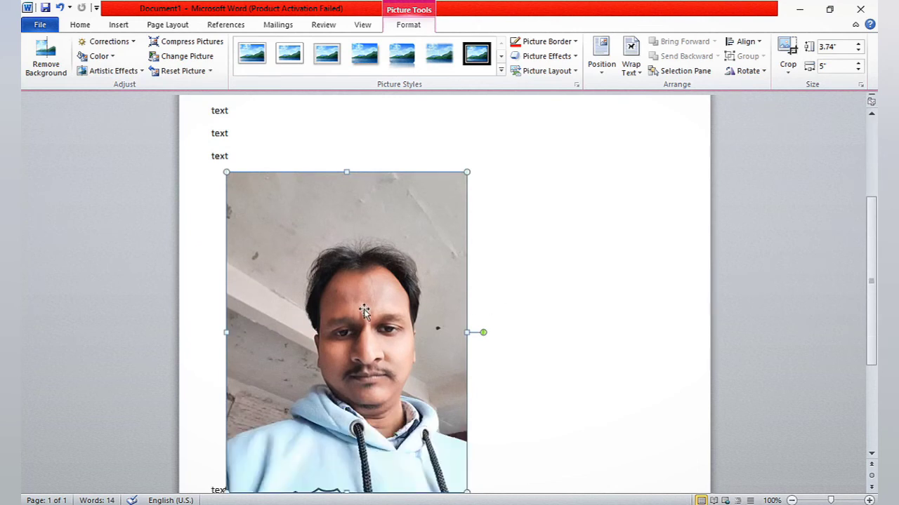
- Set the portrait's text wrapping to Square
{"action": "right_click", "coordinate": [366, 277]}
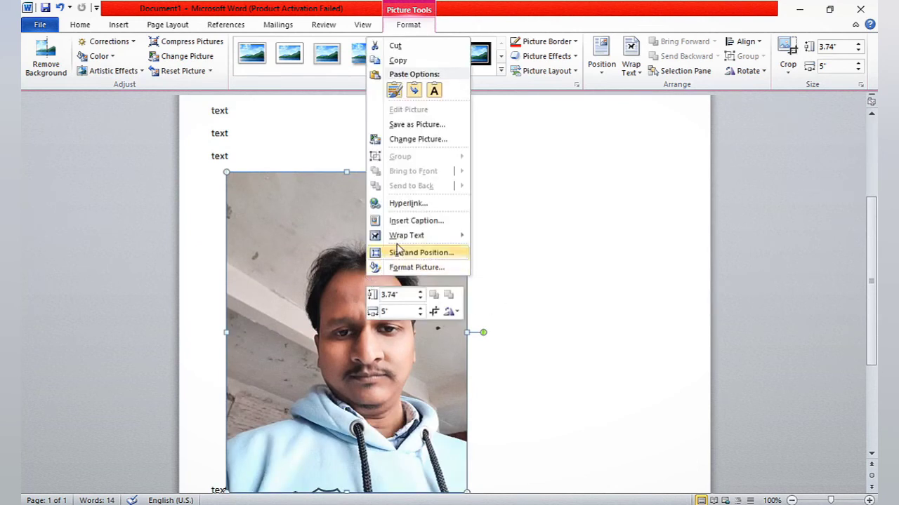
{"action": "mouse_move", "coordinate": [400, 244]}
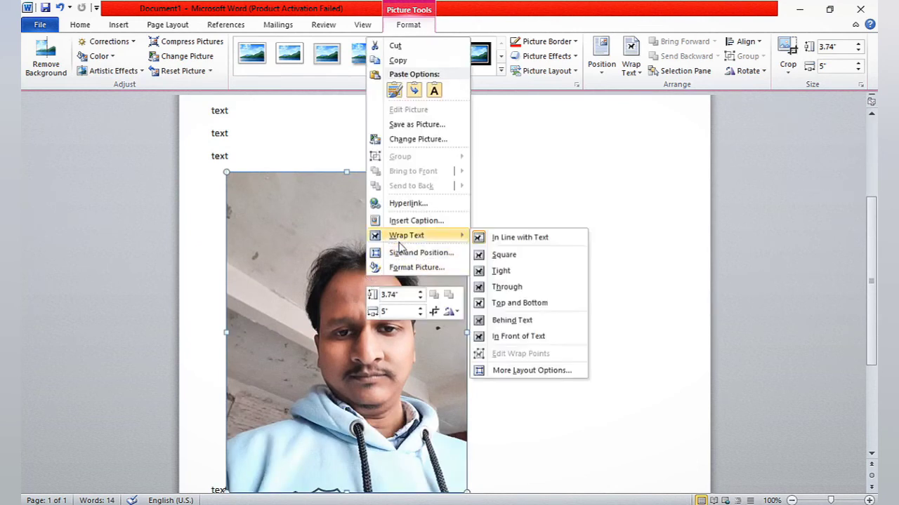
{"action": "left_click", "coordinate": [503, 256]}
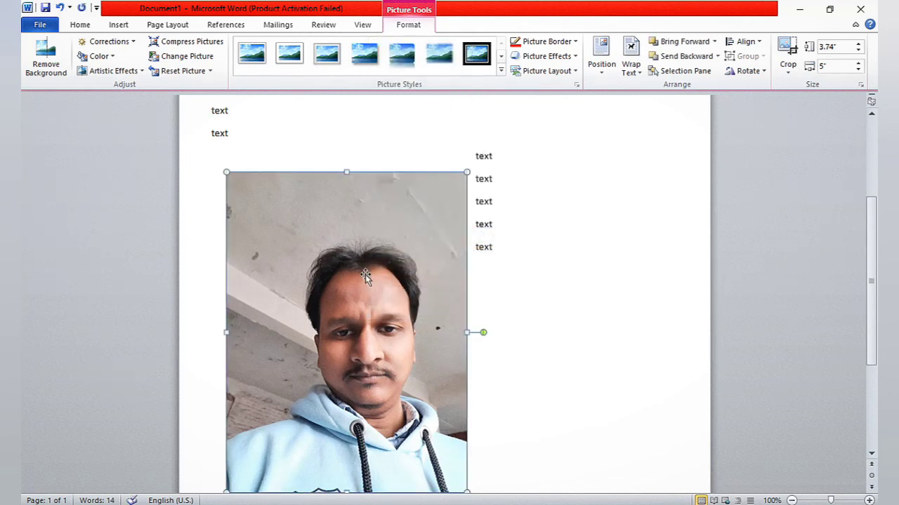
- Move the portrait up beside the text so that the whole column of lines runs along its left side
{"action": "left_click_drag", "start_coordinate": [383, 303], "coordinate": [406, 207]}
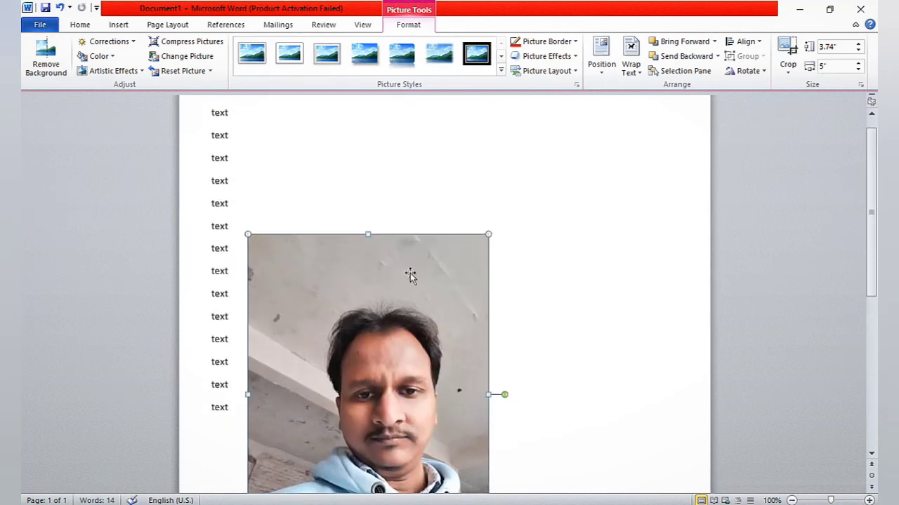
{"action": "left_click_drag", "start_coordinate": [366, 325], "coordinate": [367, 201]}
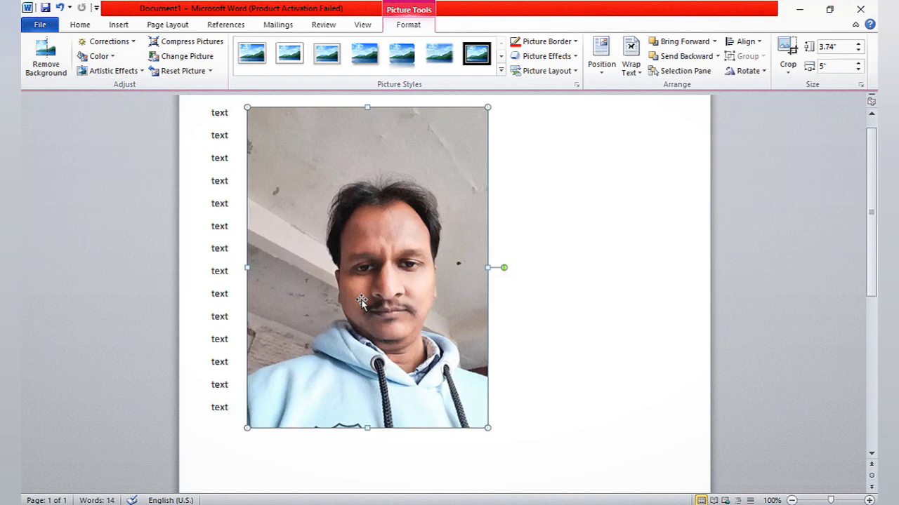
- Set the portrait's text wrapping to Tight and move it to the left margin so that the lines run along its right side
{"action": "right_click", "coordinate": [341, 294]}
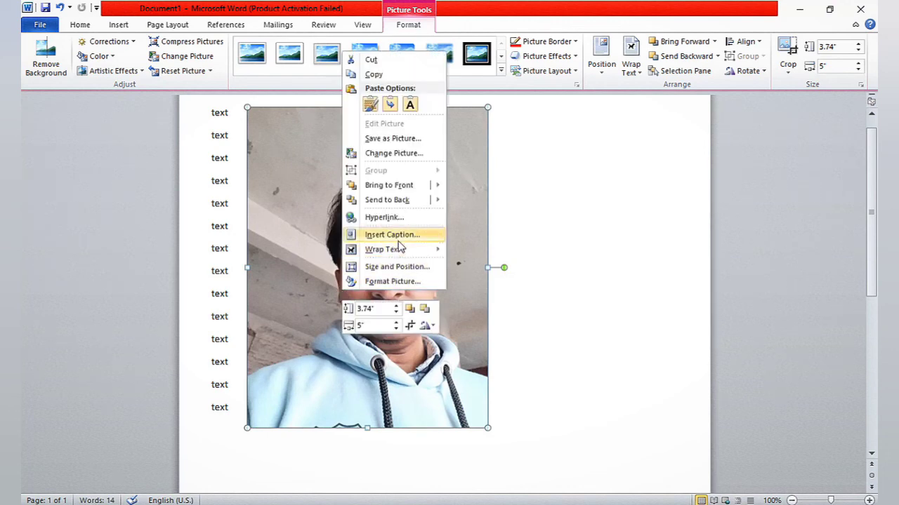
{"action": "mouse_move", "coordinate": [396, 253]}
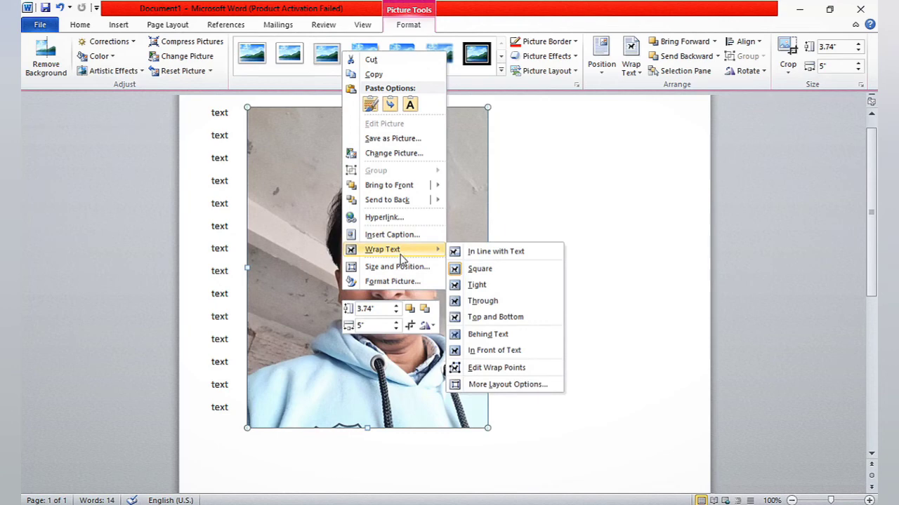
{"action": "left_click", "coordinate": [483, 285]}
{"action": "left_click_drag", "start_coordinate": [387, 294], "coordinate": [357, 278]}
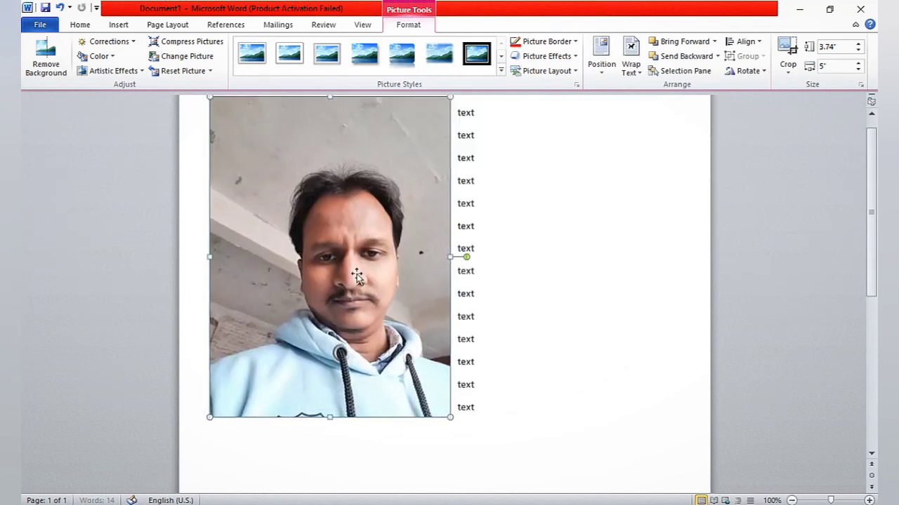
- Set the portrait's text wrapping to Through and reposition it so that the lines run along its left side
{"action": "right_click", "coordinate": [393, 297]}
{"action": "mouse_move", "coordinate": [435, 252]}
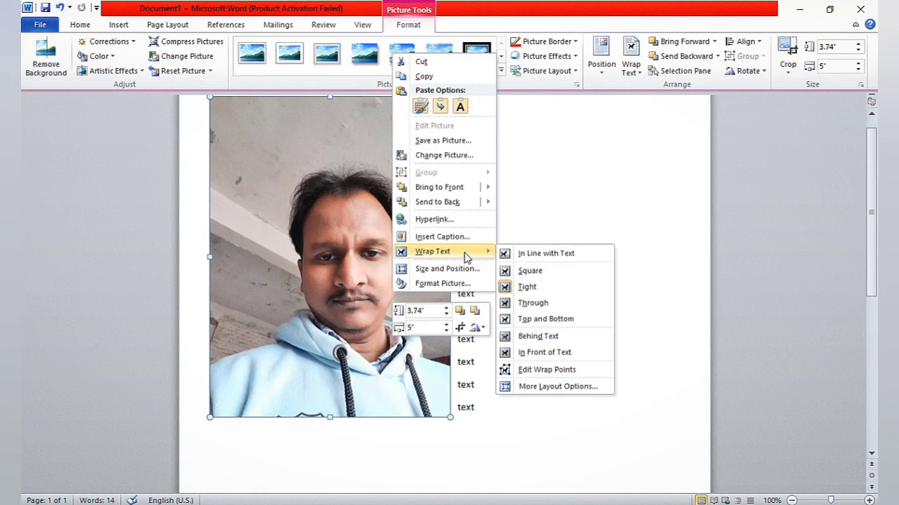
{"action": "left_click", "coordinate": [538, 304]}
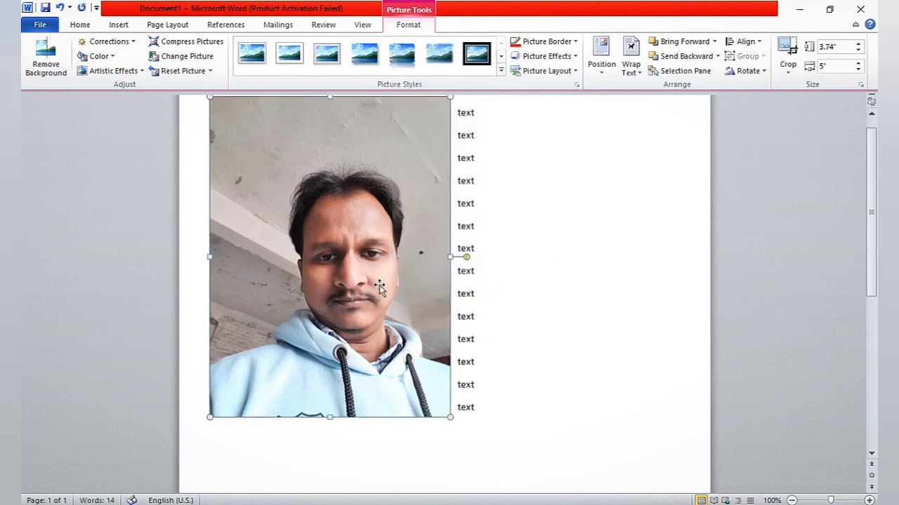
{"action": "left_click_drag", "start_coordinate": [379, 281], "coordinate": [380, 301]}
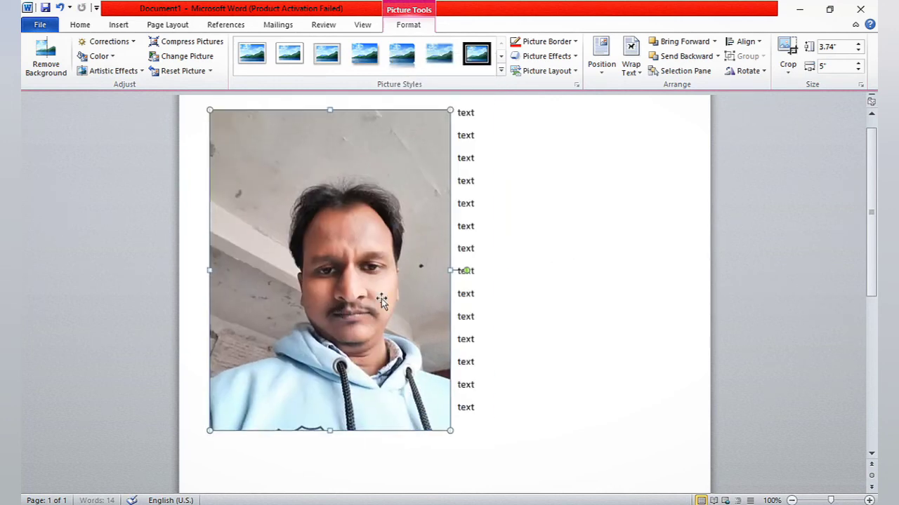
{"action": "key", "text": "ctrl+z"}
- Set the portrait's text wrapping to Top and Bottom and check the lines above and below it
{"action": "right_click", "coordinate": [428, 327]}
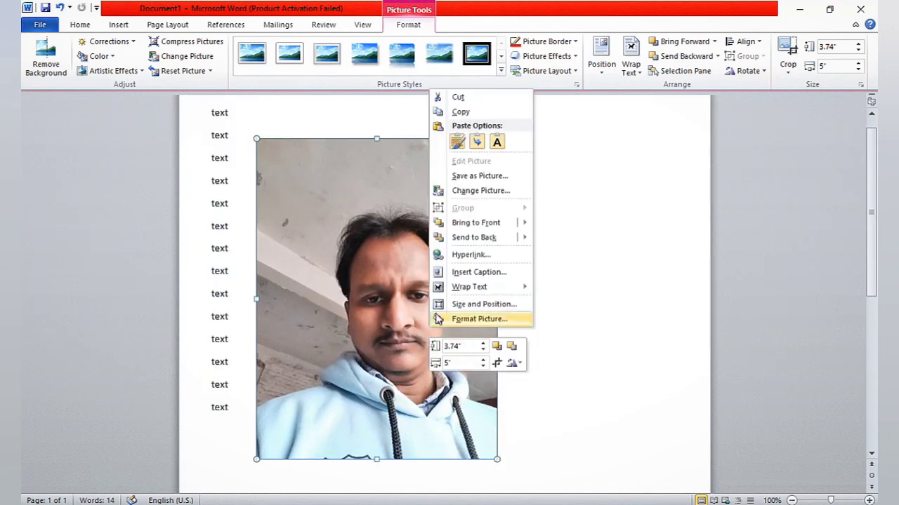
{"action": "mouse_move", "coordinate": [467, 287]}
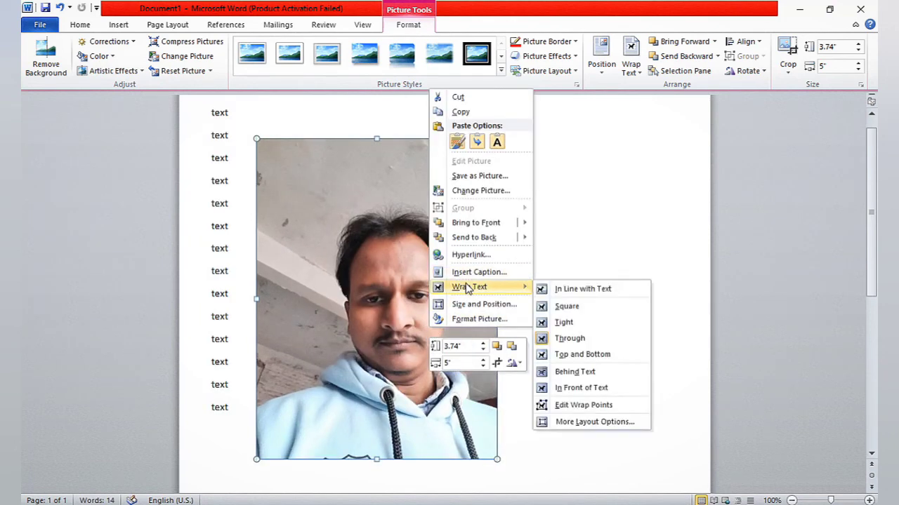
{"action": "left_click", "coordinate": [592, 355]}
{"action": "scroll", "coordinate": [429, 396], "scroll_direction": "up", "scroll_amount": 1}
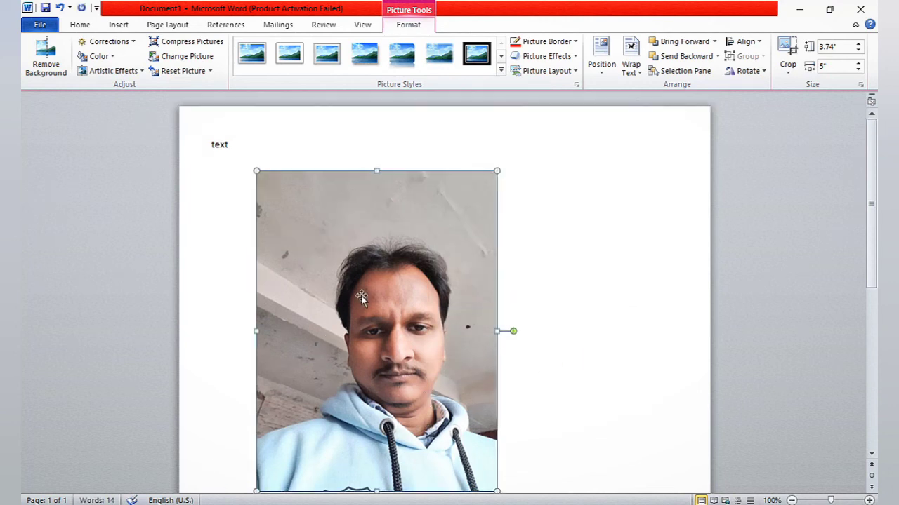
{"action": "scroll", "coordinate": [352, 421], "scroll_direction": "down", "scroll_amount": 8}
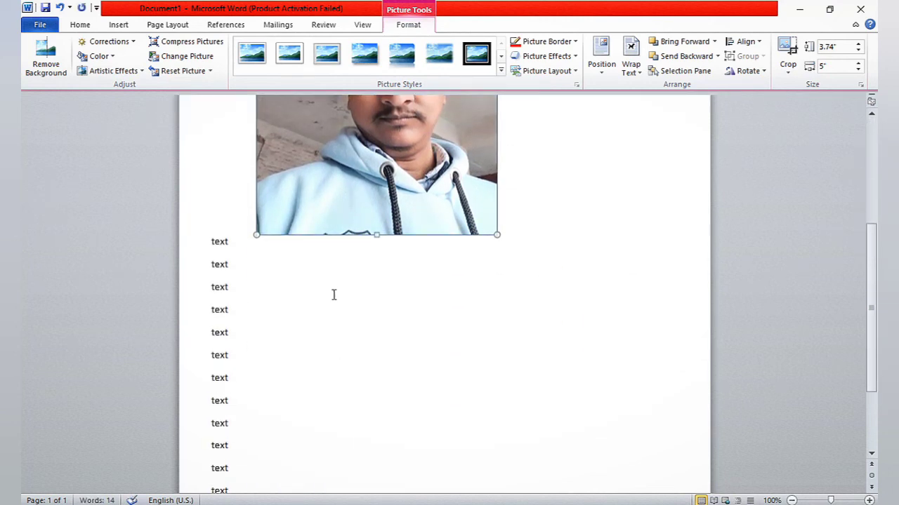
- Set the portrait's text wrapping to Behind Text and move it left so that it lies beneath the column of lines
{"action": "right_click", "coordinate": [359, 184]}
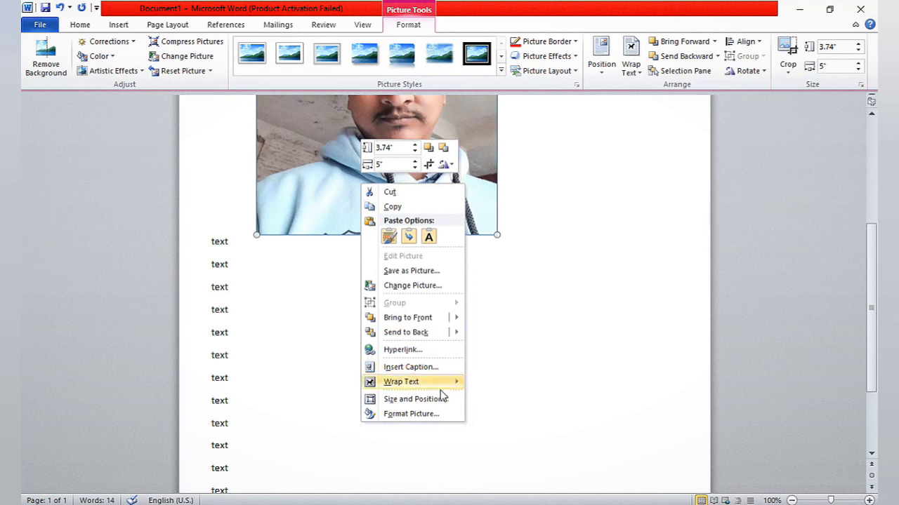
{"action": "mouse_move", "coordinate": [441, 386]}
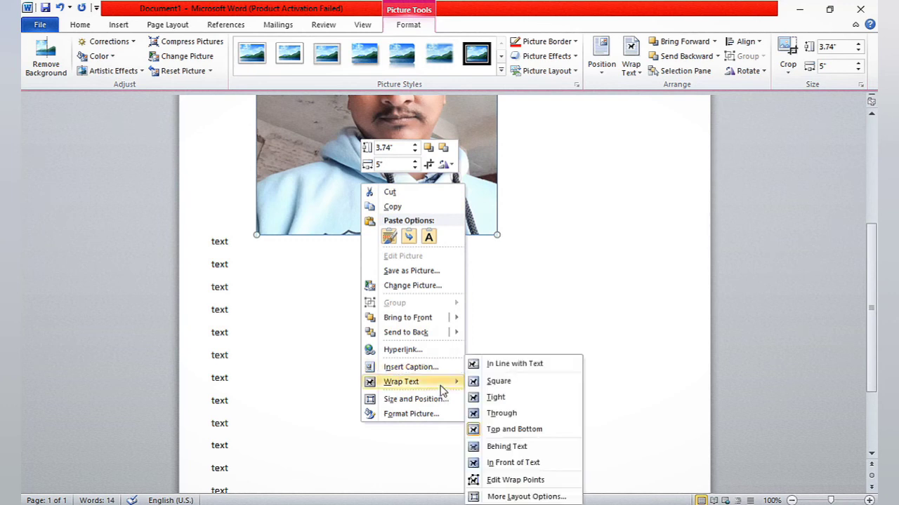
{"action": "left_click", "coordinate": [502, 450]}
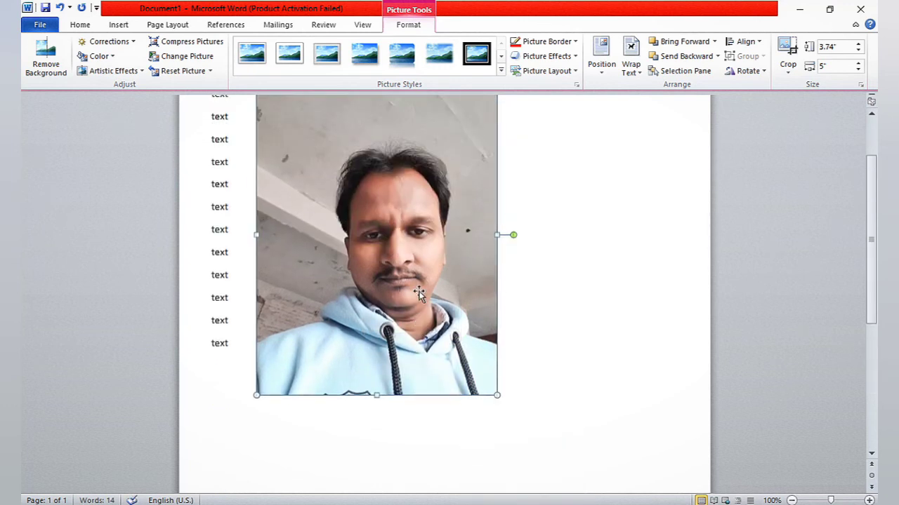
{"action": "left_click_drag", "start_coordinate": [391, 289], "coordinate": [344, 299]}
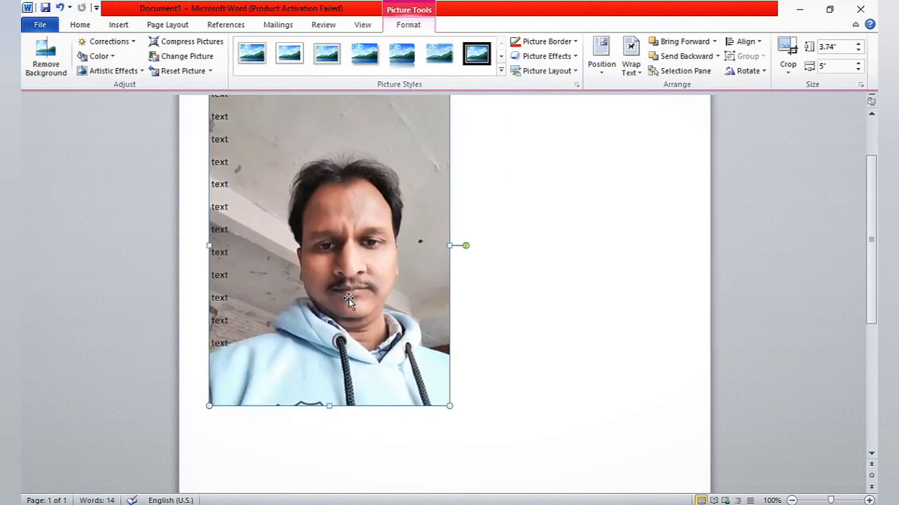
- Set the portrait's text wrapping to In Front of Text and move it slightly down and left over the lines
{"action": "right_click", "coordinate": [349, 282]}
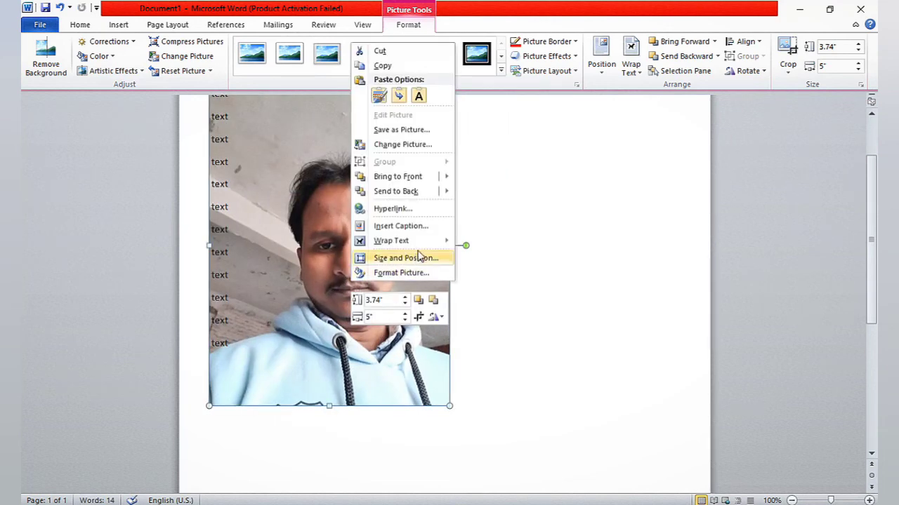
{"action": "mouse_move", "coordinate": [425, 241]}
{"action": "left_click", "coordinate": [516, 341]}
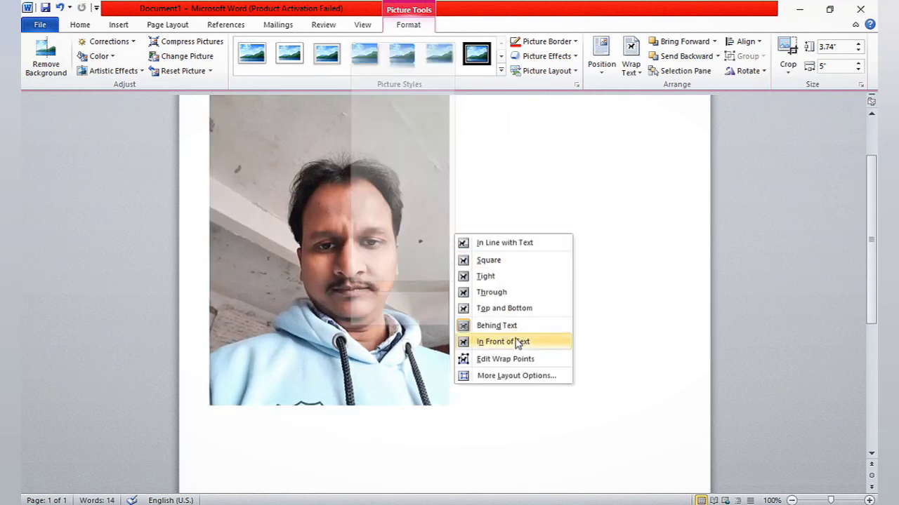
{"action": "scroll", "coordinate": [432, 289], "scroll_direction": "up", "scroll_amount": 2}
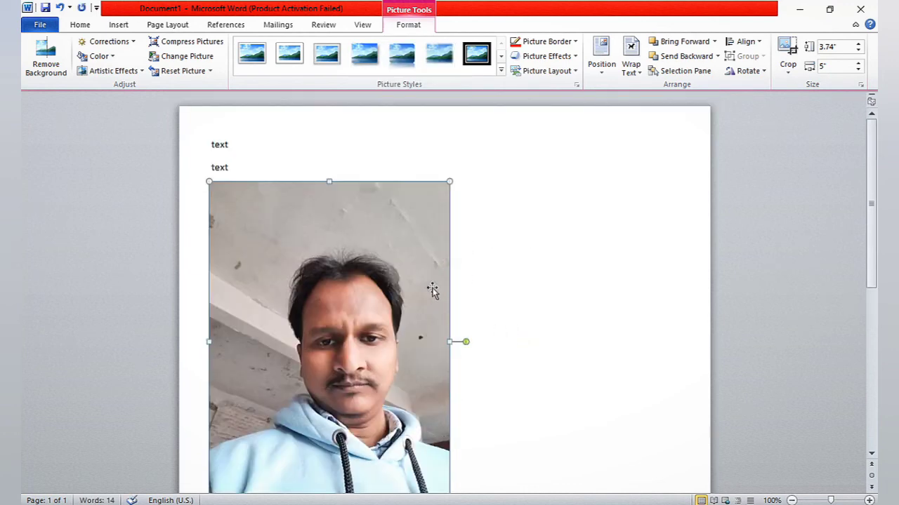
{"action": "scroll", "coordinate": [432, 290], "scroll_direction": "down", "scroll_amount": 6}
{"action": "scroll", "coordinate": [431, 288], "scroll_direction": "up", "scroll_amount": 3}
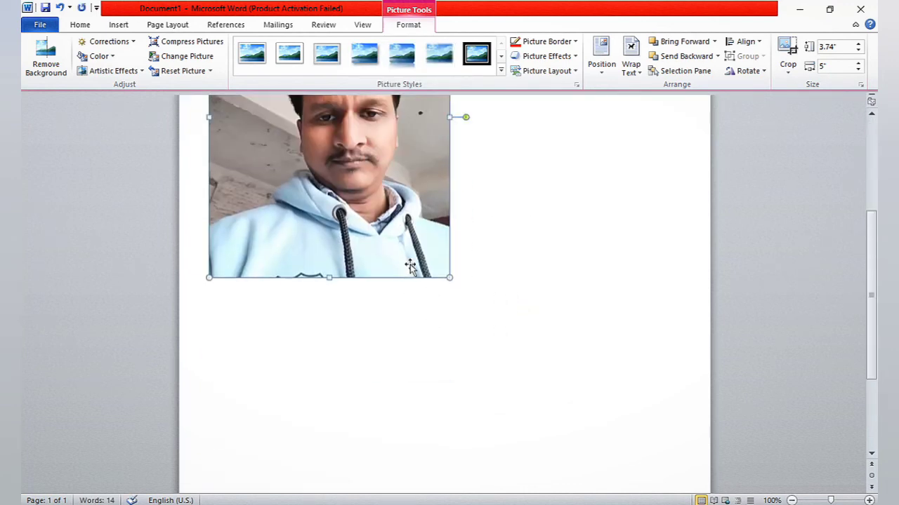
{"action": "left_click_drag", "start_coordinate": [375, 241], "coordinate": [360, 291]}
- Edit the portrait's wrap points, pulling the upper right and upper left corners of the wrap boundary inward and down
{"action": "scroll", "coordinate": [420, 321], "scroll_direction": "down", "scroll_amount": 3}
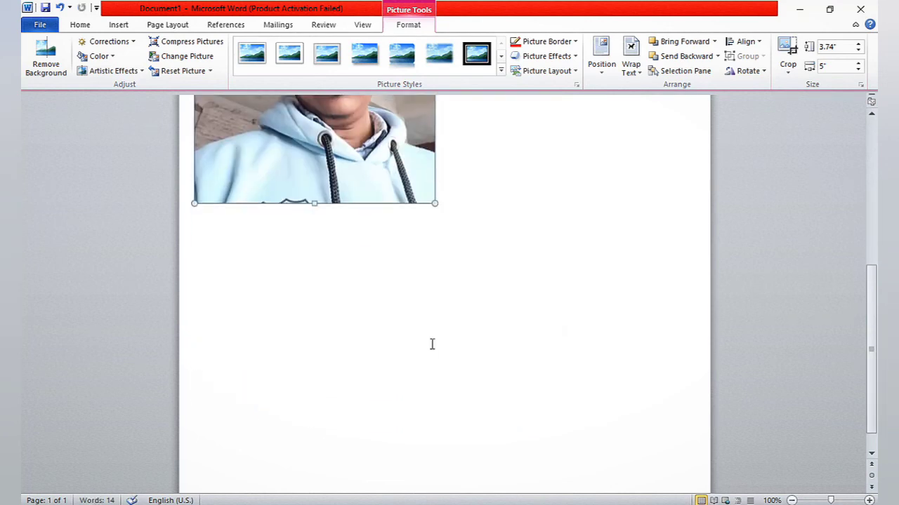
{"action": "right_click", "coordinate": [389, 163]}
{"action": "right_click", "coordinate": [367, 163]}
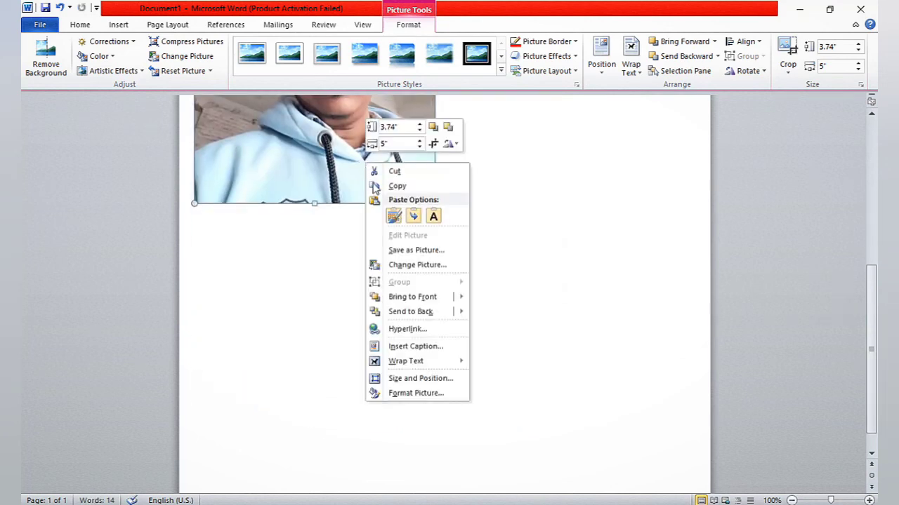
{"action": "mouse_move", "coordinate": [433, 370]}
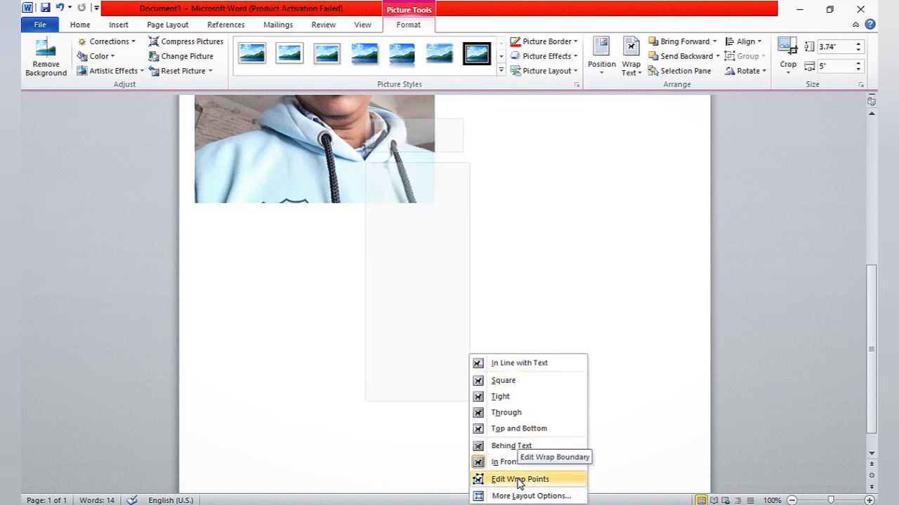
{"action": "left_click", "coordinate": [520, 479]}
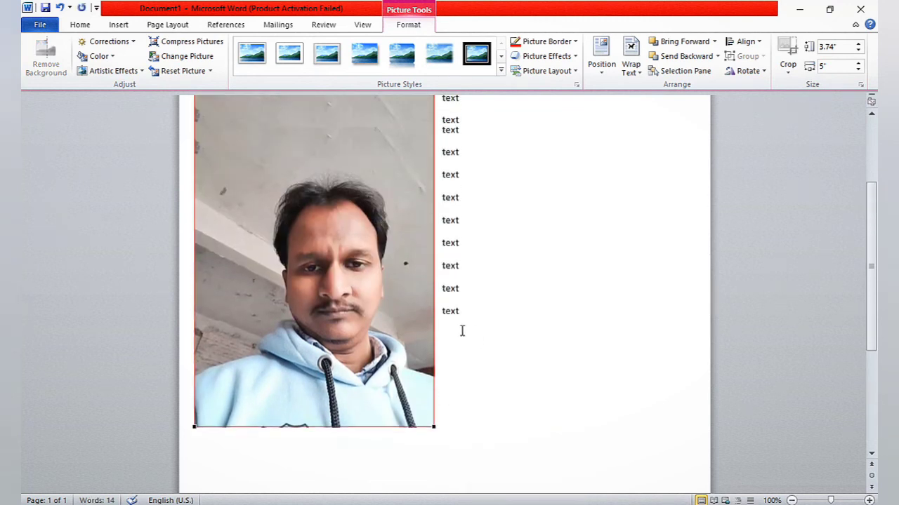
{"action": "scroll", "coordinate": [462, 331], "scroll_direction": "up", "scroll_amount": 3}
{"action": "left_click_drag", "start_coordinate": [434, 236], "coordinate": [398, 269]}
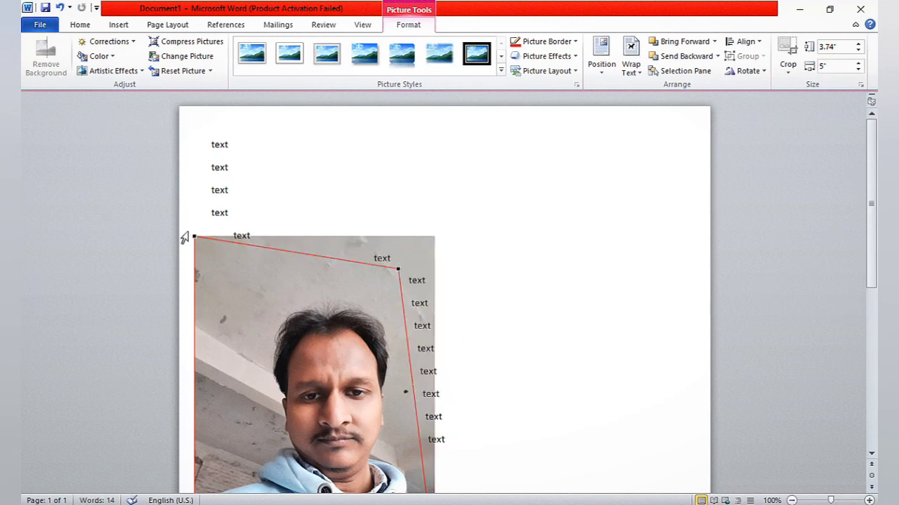
{"action": "left_click_drag", "start_coordinate": [194, 238], "coordinate": [232, 259]}
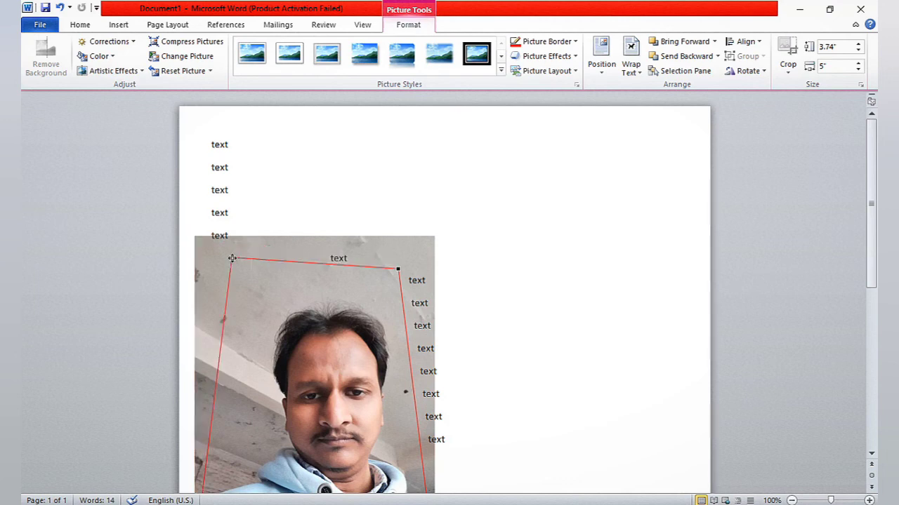
{"action": "left_click", "coordinate": [422, 197]}
- Examine the portrait's text wrapping settings in the additional layout options and close them without changes
{"action": "right_click", "coordinate": [393, 348]}
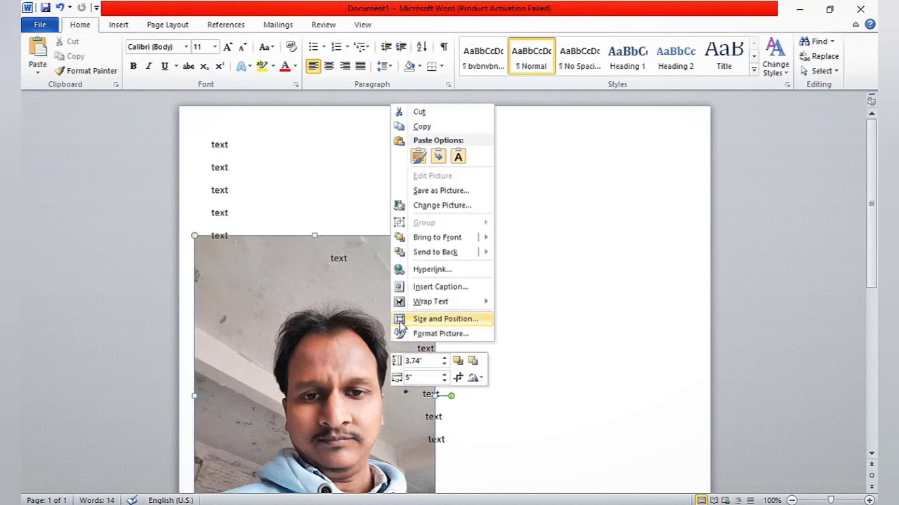
{"action": "mouse_move", "coordinate": [464, 302]}
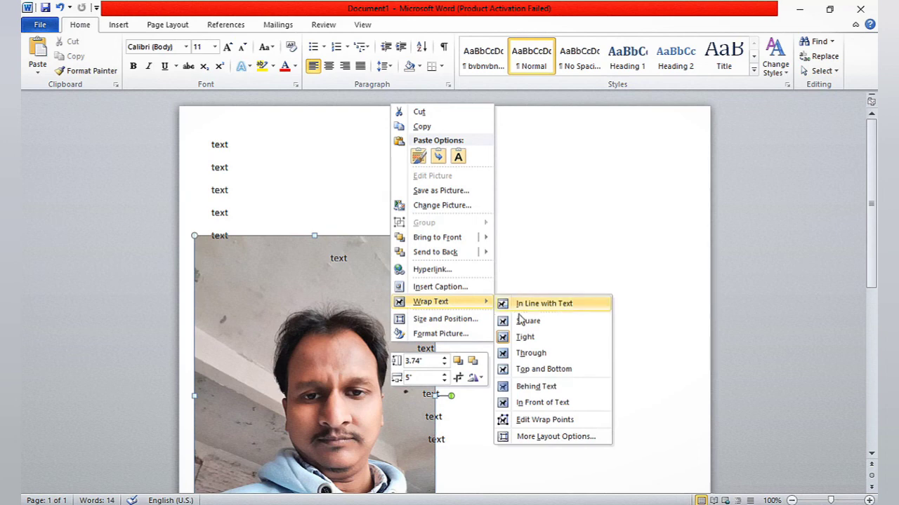
{"action": "left_click", "coordinate": [555, 436]}
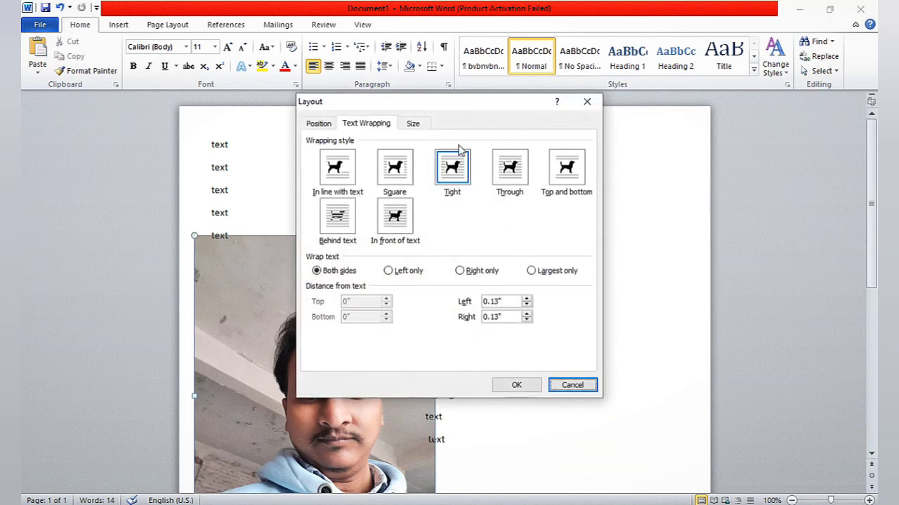
{"action": "left_click", "coordinate": [559, 387]}
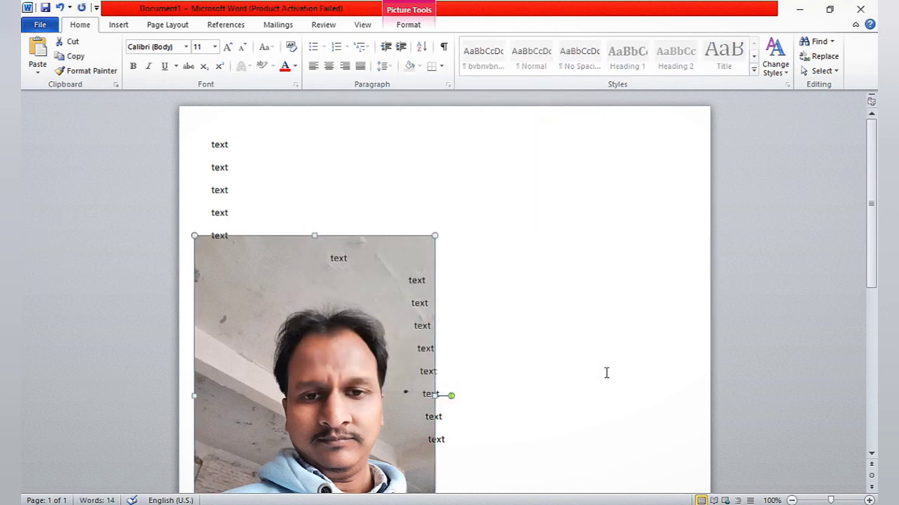